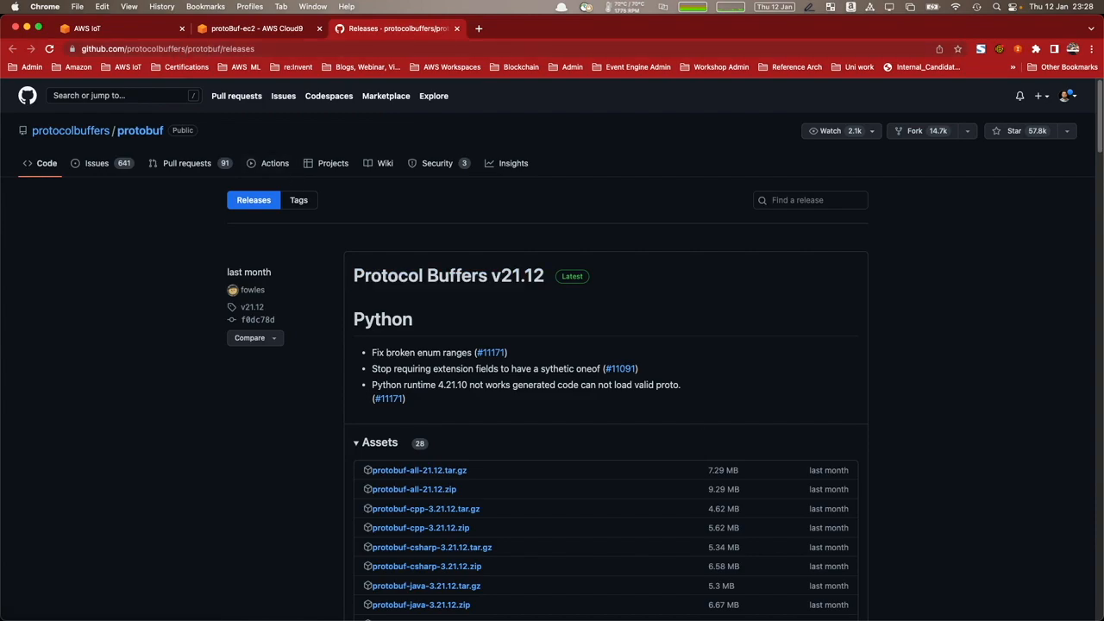
Close the protobuf releases page and open automotive.proto with vim in the Cloud9 terminal.
{"action": "key", "text": "super+w"}
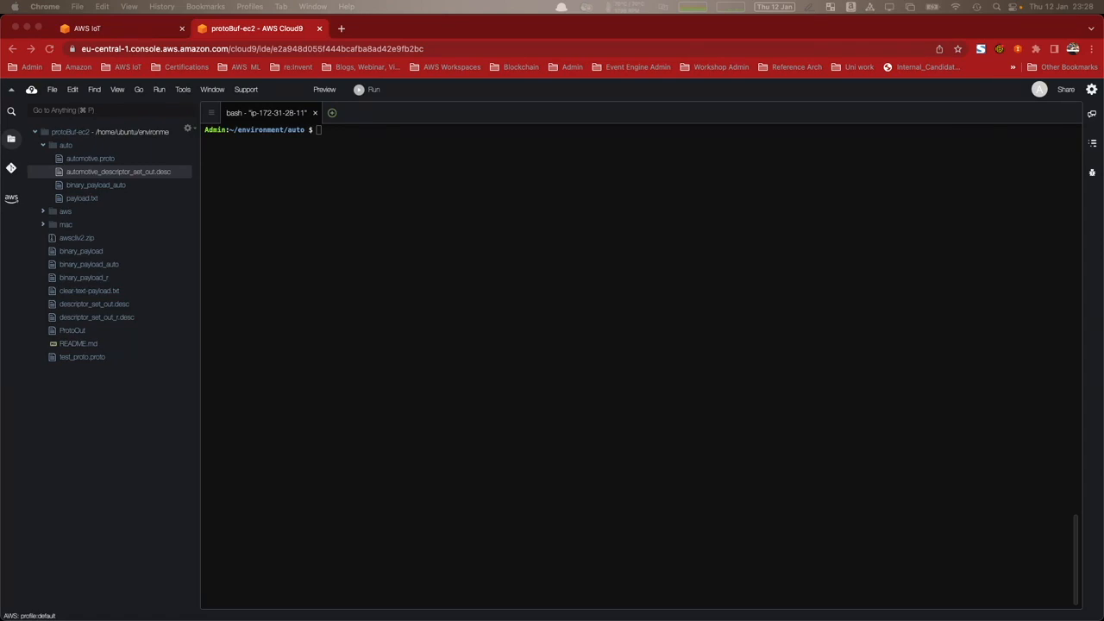
{"action": "left_click", "coordinate": [335, 259]}
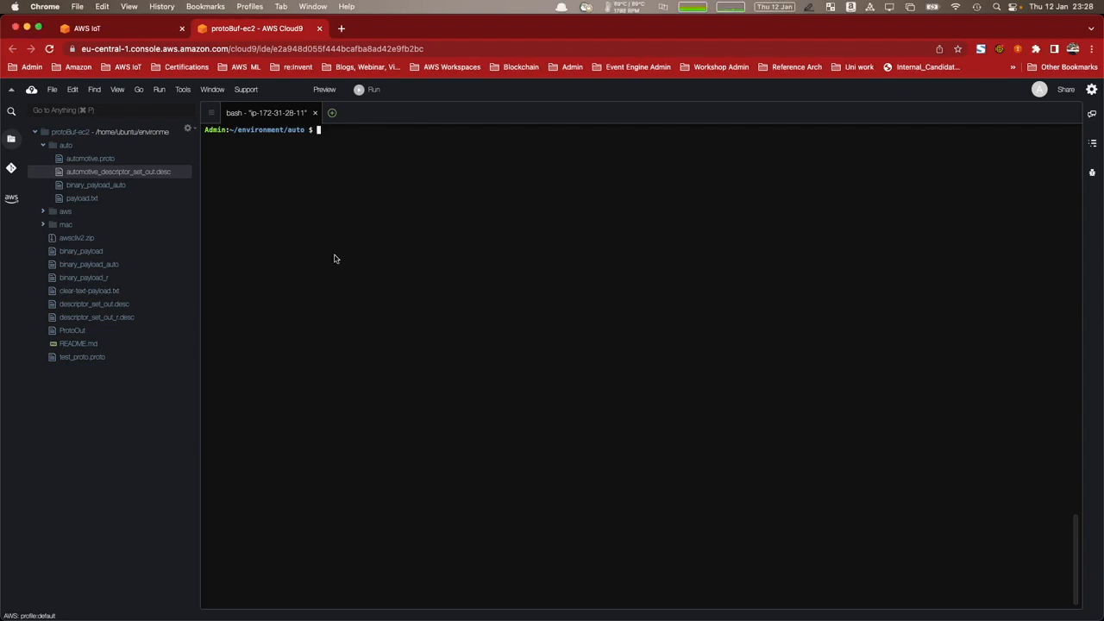
{"action": "type", "text": "vim automotive.proto"}
{"action": "key", "text": "Return"}
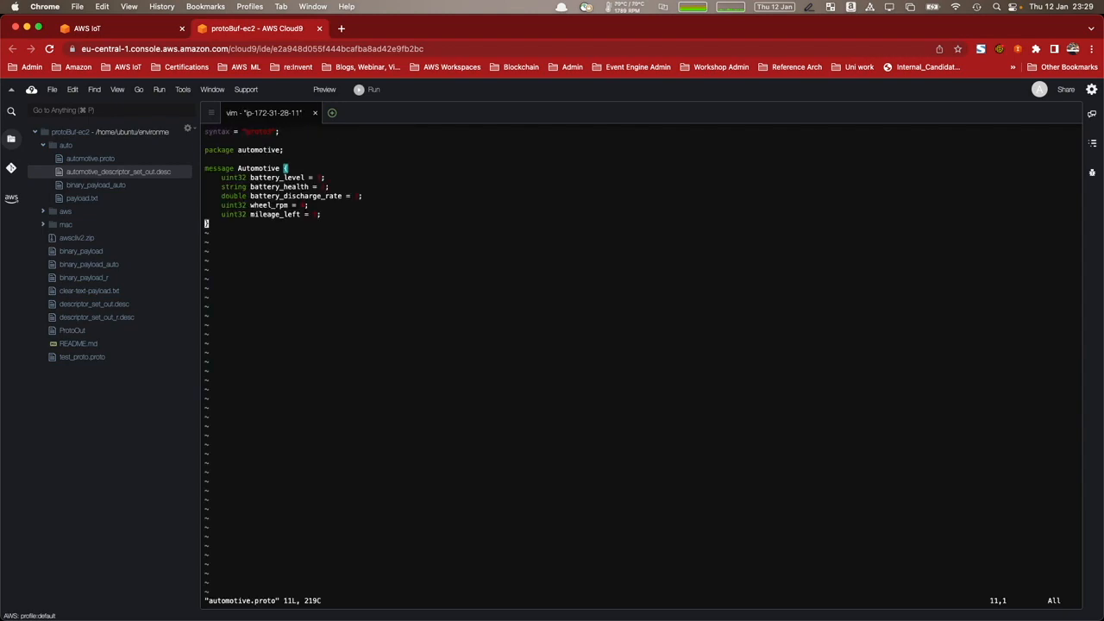
Examine the syntax, package and Automotive message fields defined in automotive.proto.
{"action": "key", "text": "Up"}
{"action": "key", "text": "Up"}
{"action": "key", "text": "Up"}
{"action": "key", "text": "Up"}
{"action": "key", "text": "Up"}
{"action": "key", "text": "Up"}
{"action": "key", "text": "Up"}
{"action": "key", "text": "Up"}
{"action": "key", "text": "Up"}
{"action": "key", "text": "Up"}
{"action": "key", "text": "Down"}
{"action": "key", "text": "Down"}
{"action": "key", "text": "Down"}
{"action": "key", "text": "Down"}
{"action": "key", "text": "Right"}
{"action": "key", "text": "Right"}
{"action": "key", "text": "Right"}
{"action": "key", "text": "Right"}
{"action": "key", "text": "Down"}
{"action": "key", "text": "Down"}
{"action": "key", "text": "Down"}
{"action": "key", "text": "Down"}
{"action": "key", "text": "Down"}
{"action": "key", "text": "Down"}
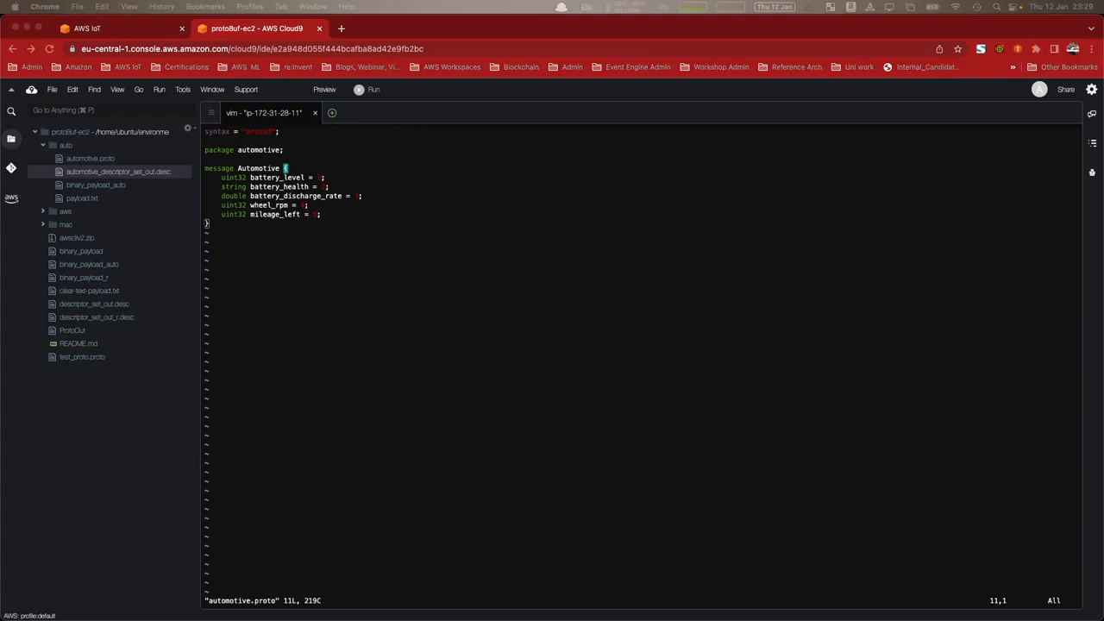
Save automotive.proto and exit vim with :x!
{"action": "left_click", "coordinate": [426, 378]}
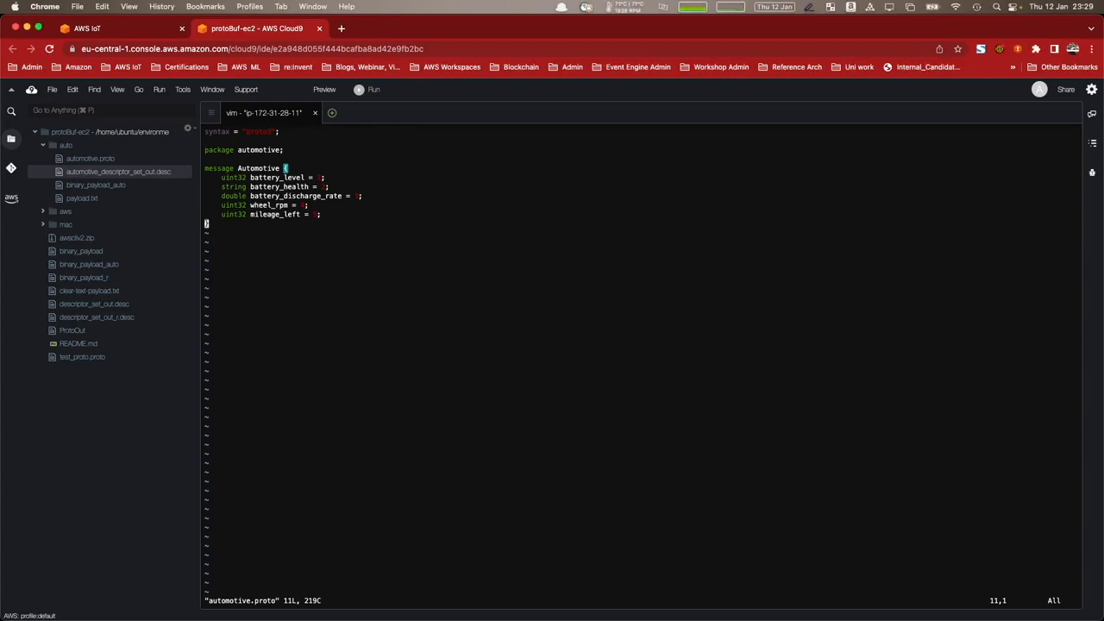
{"action": "type", "text": ":x!"}
{"action": "key", "text": "Return"}
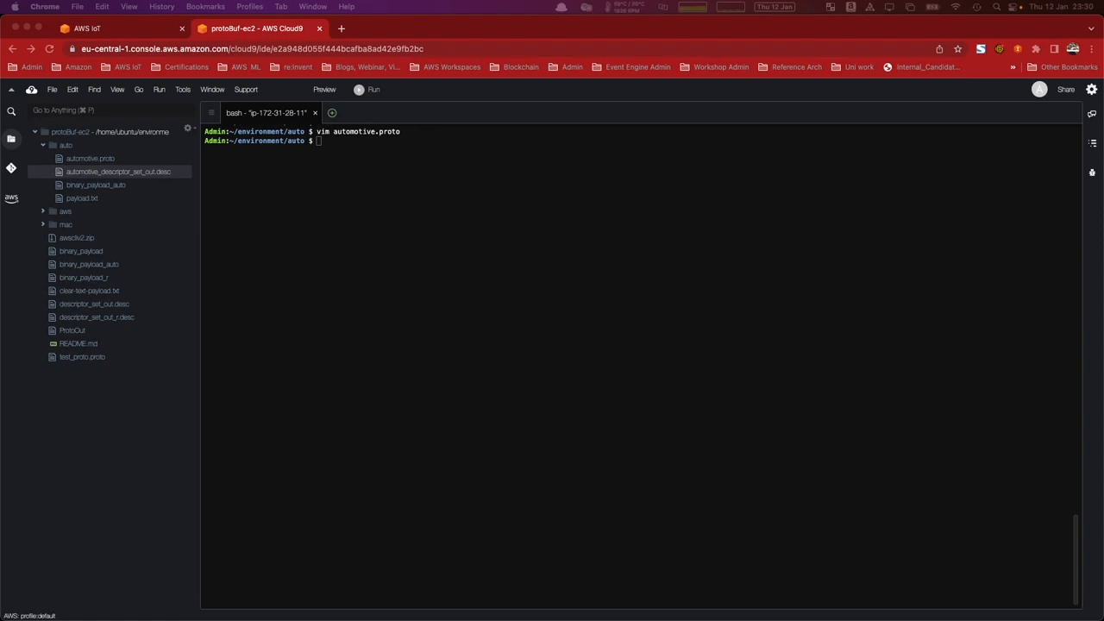
Compile automotive.proto with protoc into automotive_descriptor_set_out.desc, using proto path /home/ubuntu/environment/auto and --include_imports, and list the files on a cleared terminal.
{"action": "left_click", "coordinate": [380, 290]}
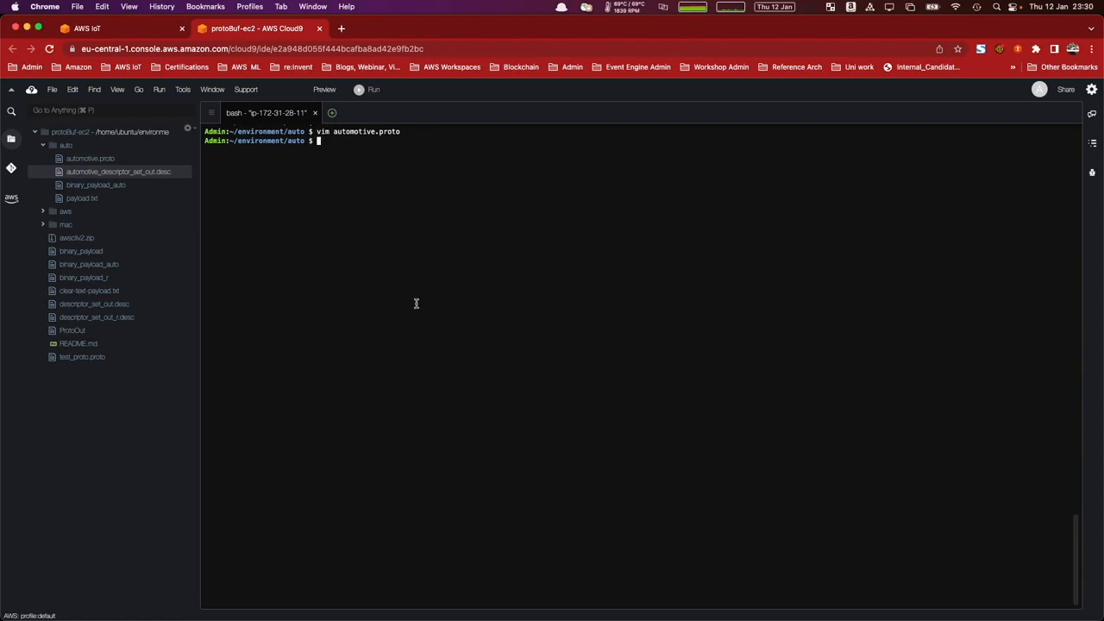
{"action": "type", "text": "protoc \\   --descriptor_set_out=/home/ubuntu/environment/auto/automotive_descriptor_set_out.desc \\   --proto_path=/home/ubuntu/environment/auto \\   --include_imports \\  /home/ubuntu/environment/auto/automotive.proto"}
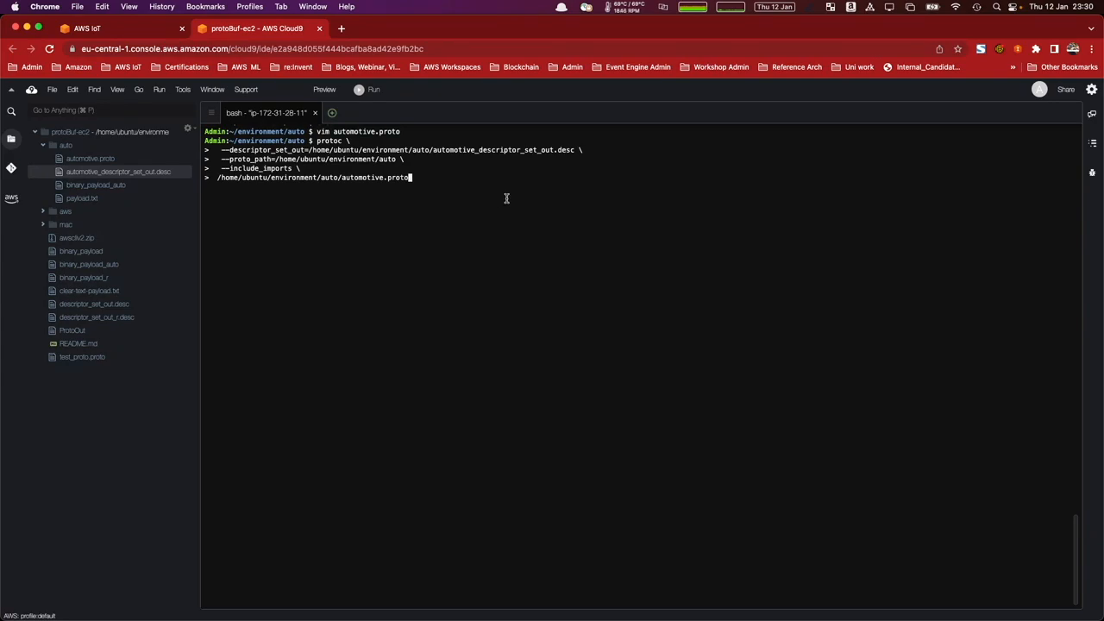
{"action": "key", "text": "Return"}
{"action": "key", "text": "ctrl+l"}
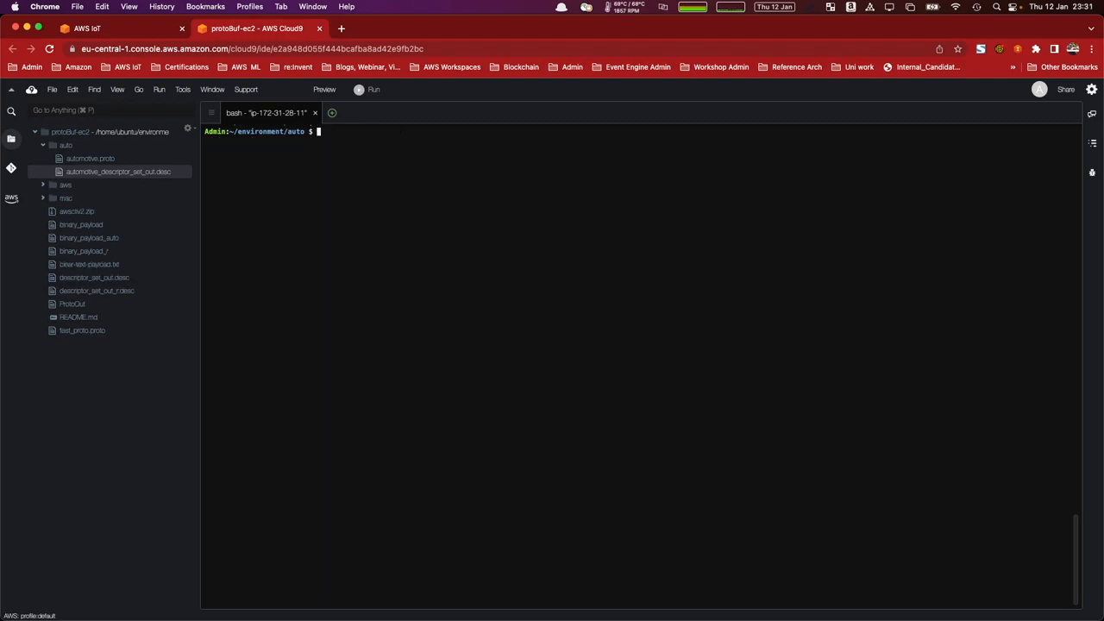
{"action": "type", "text": "ls"}
{"action": "key", "text": "Return"}
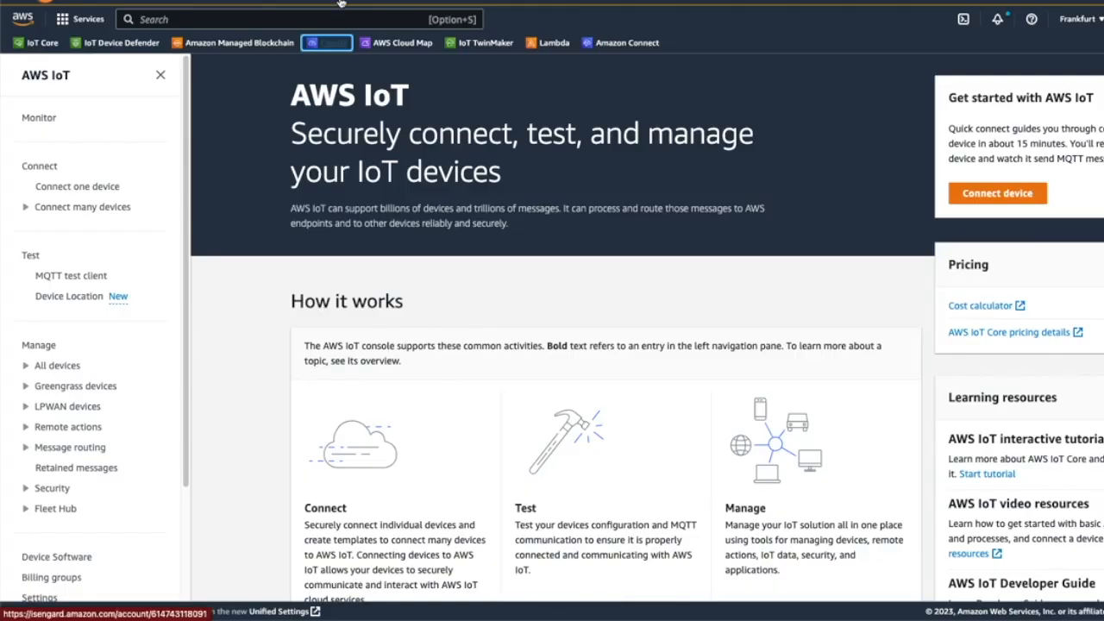
Switch to the AWS console, find Amazon S3 and open the protobuf-filedesc bucket.
{"action": "left_click", "coordinate": [306, 12]}
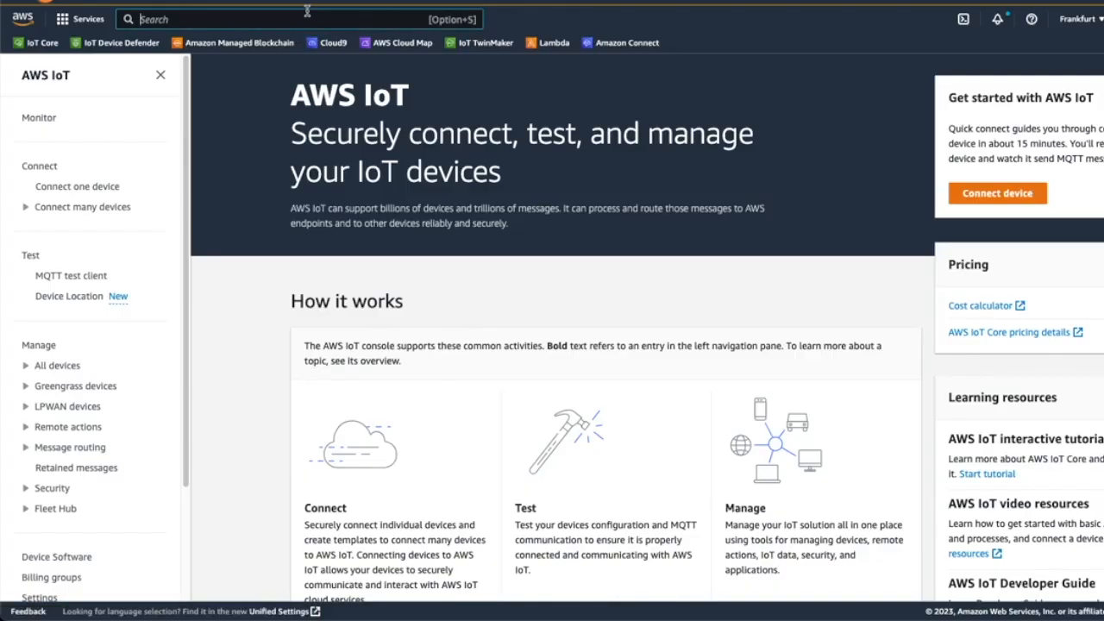
{"action": "type", "text": "Amazon"}
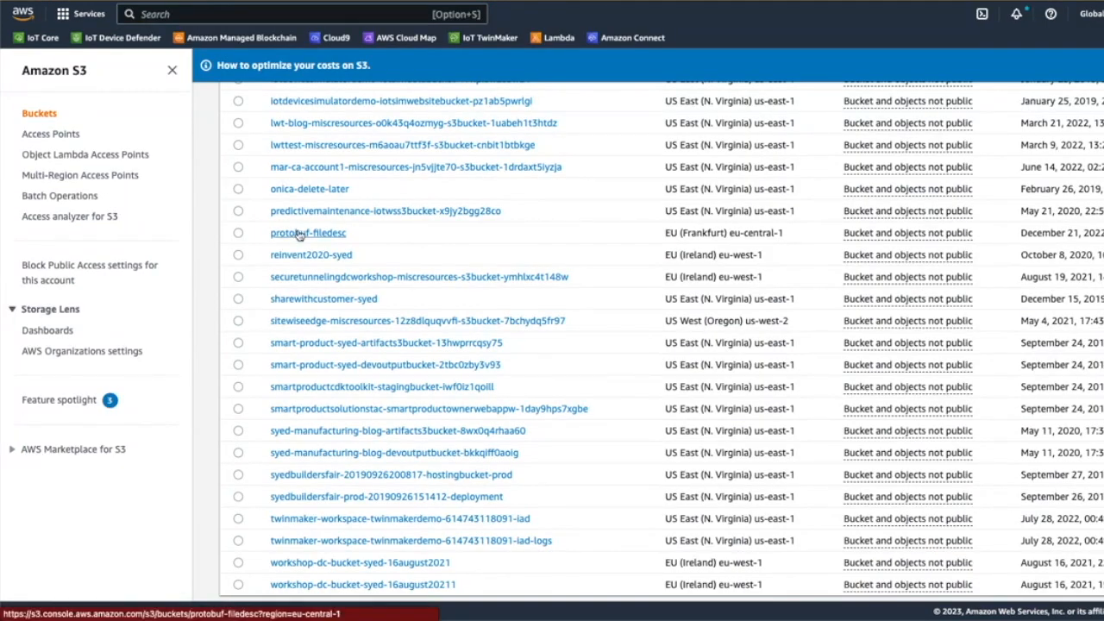
{"action": "left_click", "coordinate": [293, 234]}
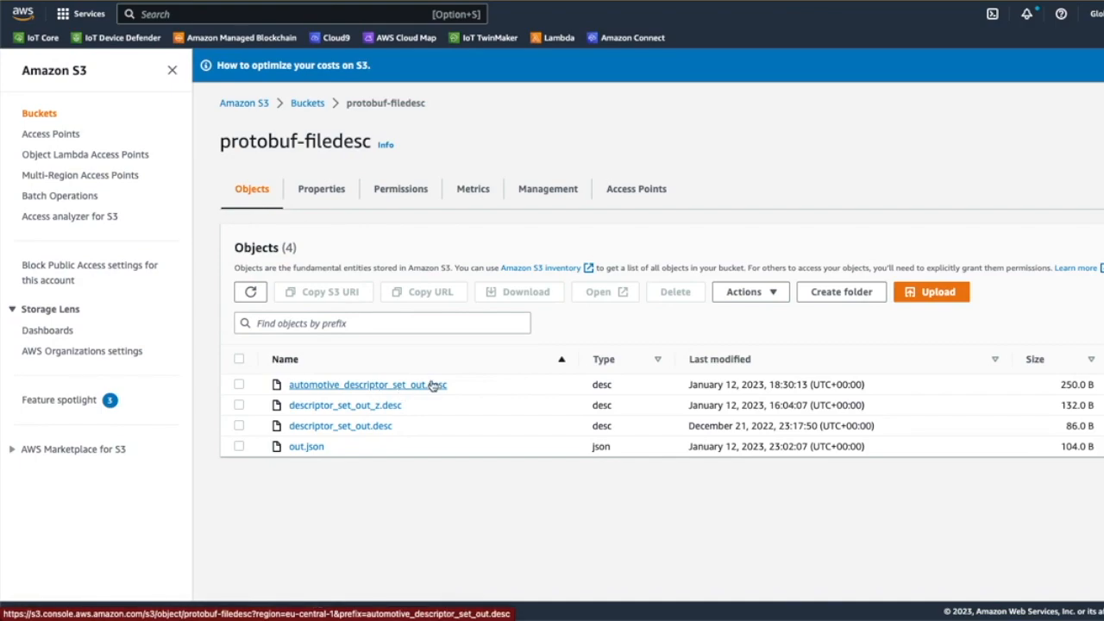
View the permissions of the protobuf-filedesc bucket and read through its bucket policy.
{"action": "left_click", "coordinate": [393, 198]}
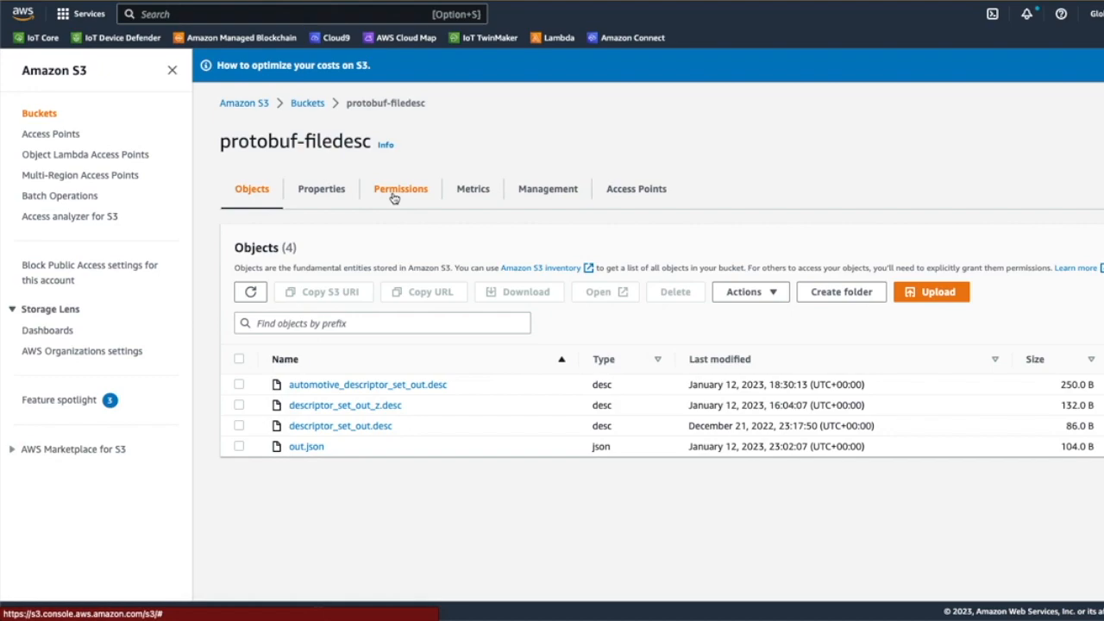
{"action": "scroll", "coordinate": [495, 294], "scroll_direction": "down", "scroll_amount": 1}
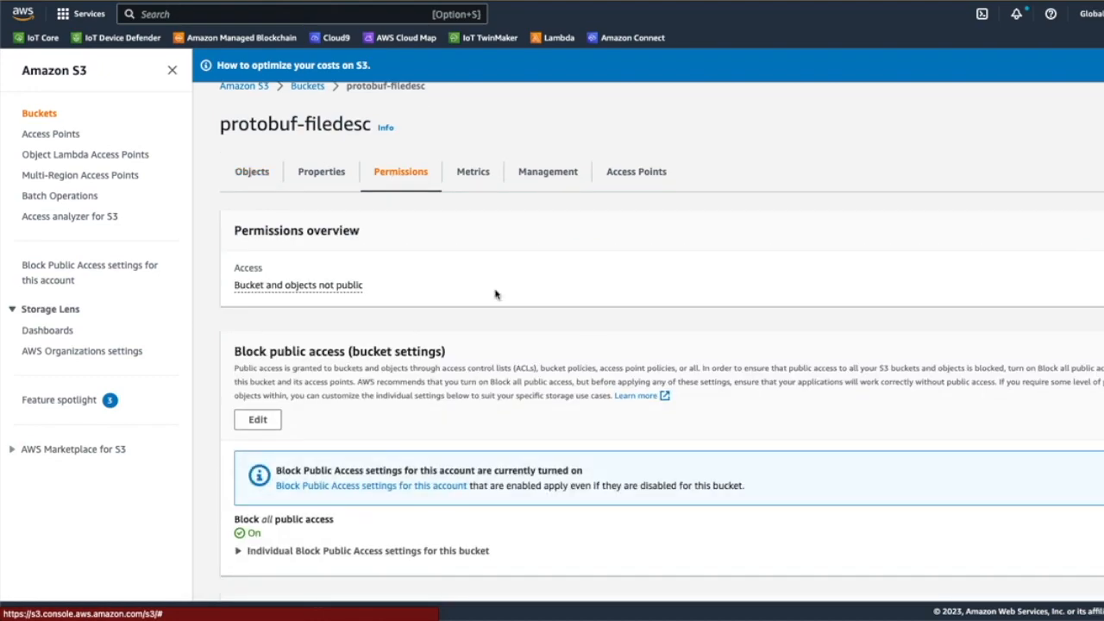
{"action": "scroll", "coordinate": [495, 294], "scroll_direction": "down", "scroll_amount": 1}
{"action": "scroll", "coordinate": [495, 294], "scroll_direction": "down", "scroll_amount": 5}
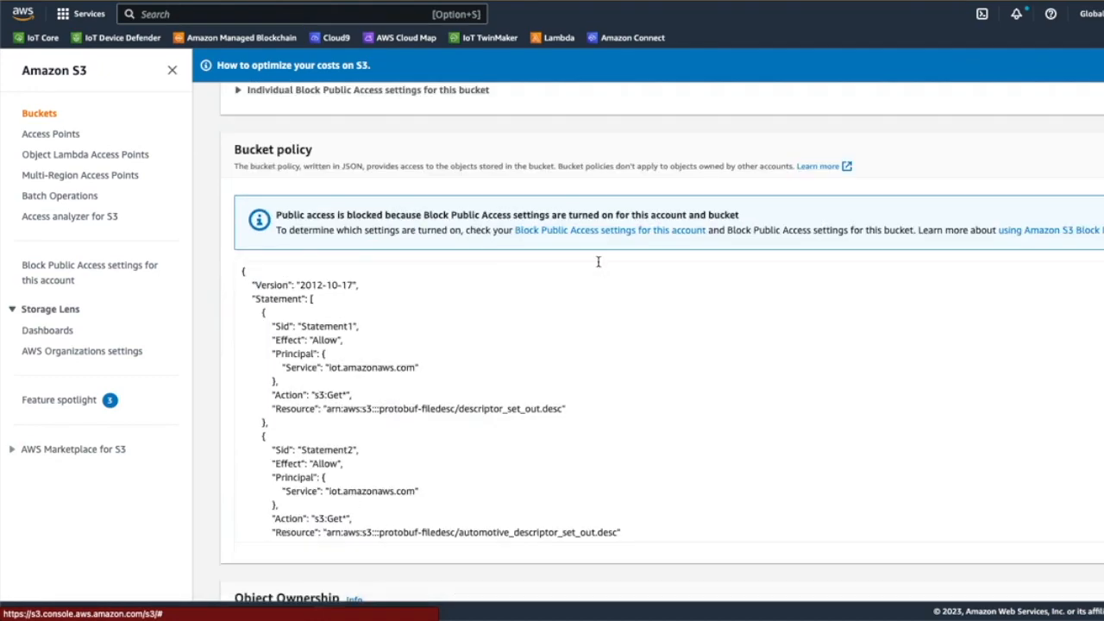
{"action": "scroll", "coordinate": [586, 284], "scroll_direction": "down", "scroll_amount": 1}
{"action": "left_click", "coordinate": [581, 333]}
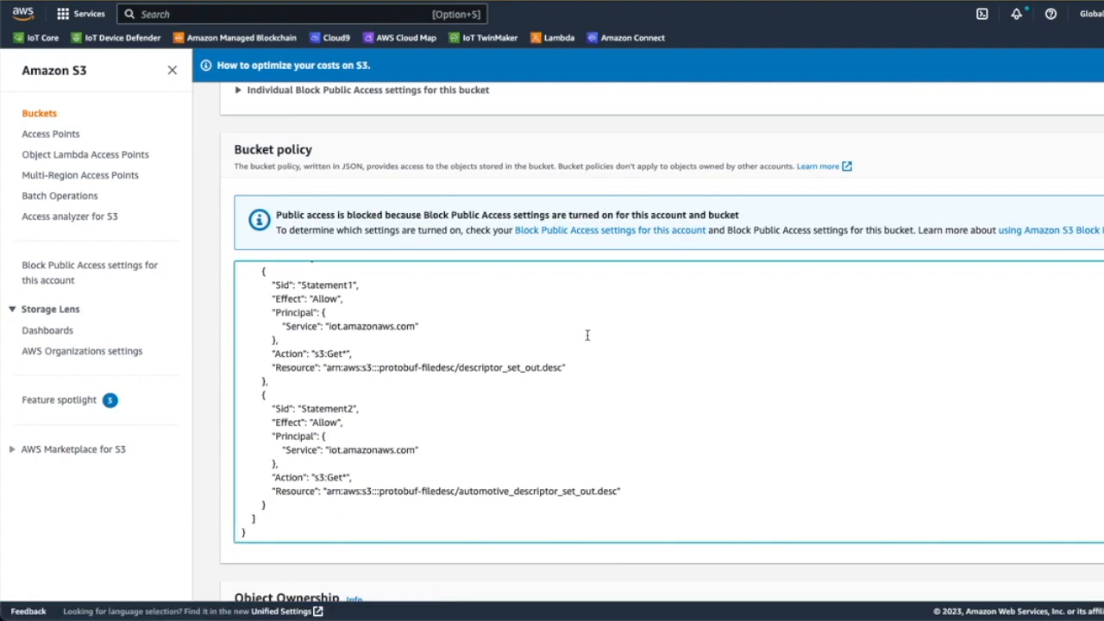
{"action": "scroll", "coordinate": [586, 334], "scroll_direction": "down", "scroll_amount": 2}
{"action": "scroll", "coordinate": [431, 302], "scroll_direction": "up", "scroll_amount": 1}
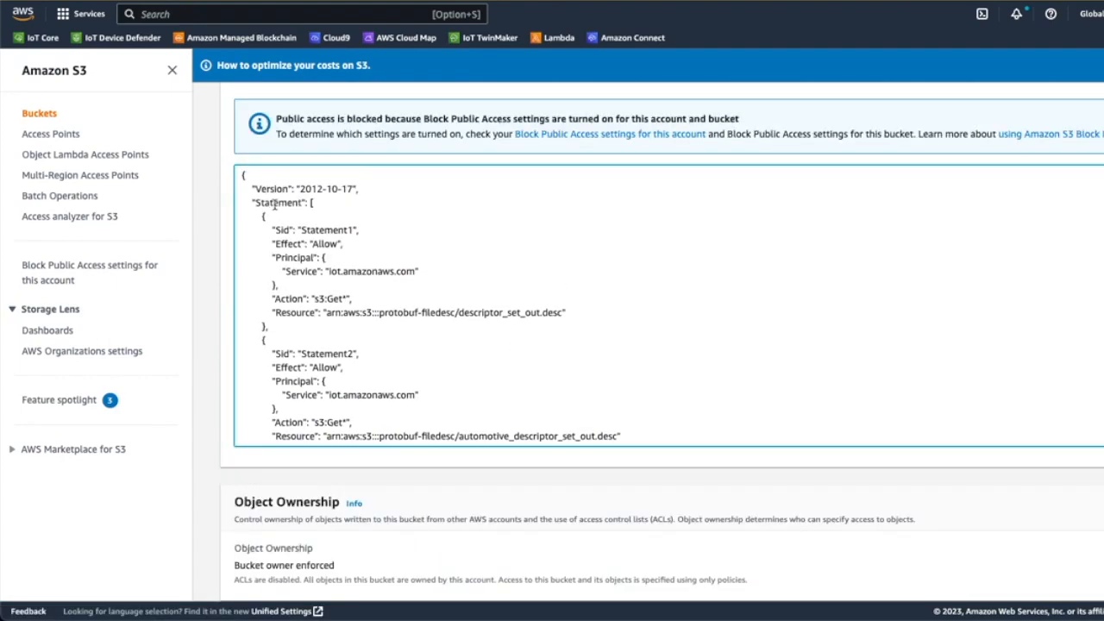
{"action": "scroll", "coordinate": [275, 207], "scroll_direction": "down", "scroll_amount": 1}
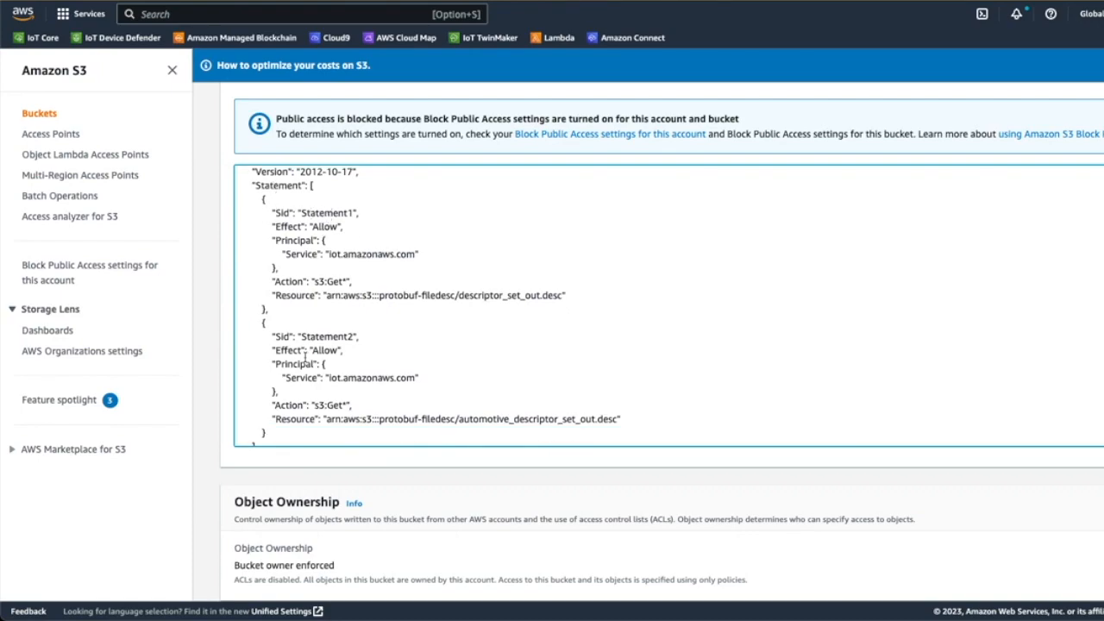
Examine Statement2 of the bucket policy, including its effect, the bucket name and the automotive_descriptor_set_out.desc resource.
{"action": "scroll", "coordinate": [325, 334], "scroll_direction": "down", "scroll_amount": 1}
{"action": "double_click", "coordinate": [324, 326]}
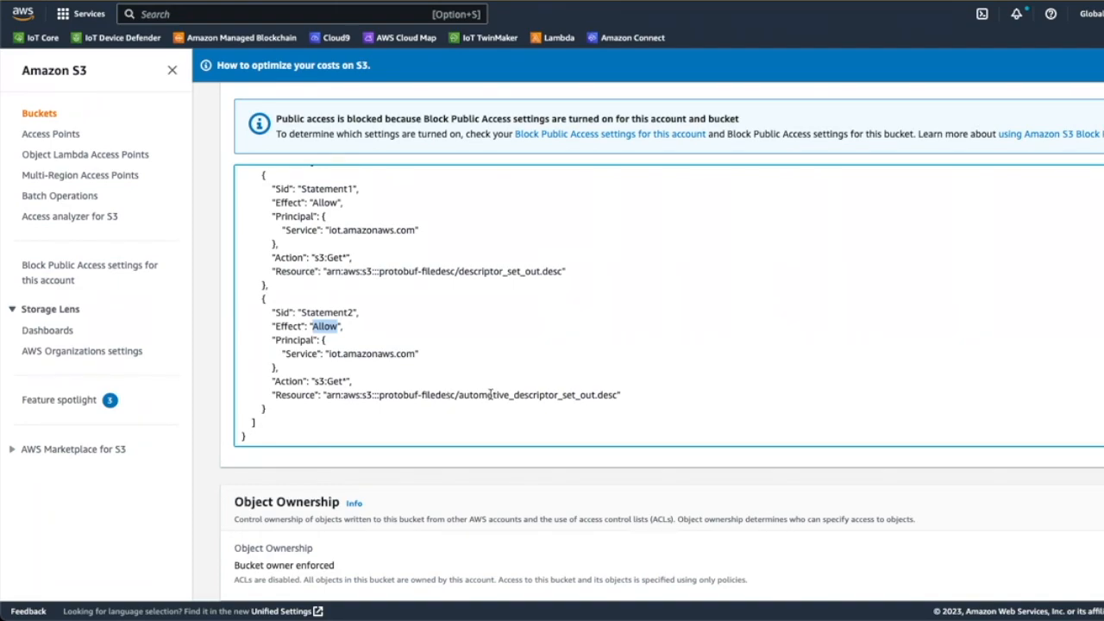
{"action": "double_click", "coordinate": [422, 395]}
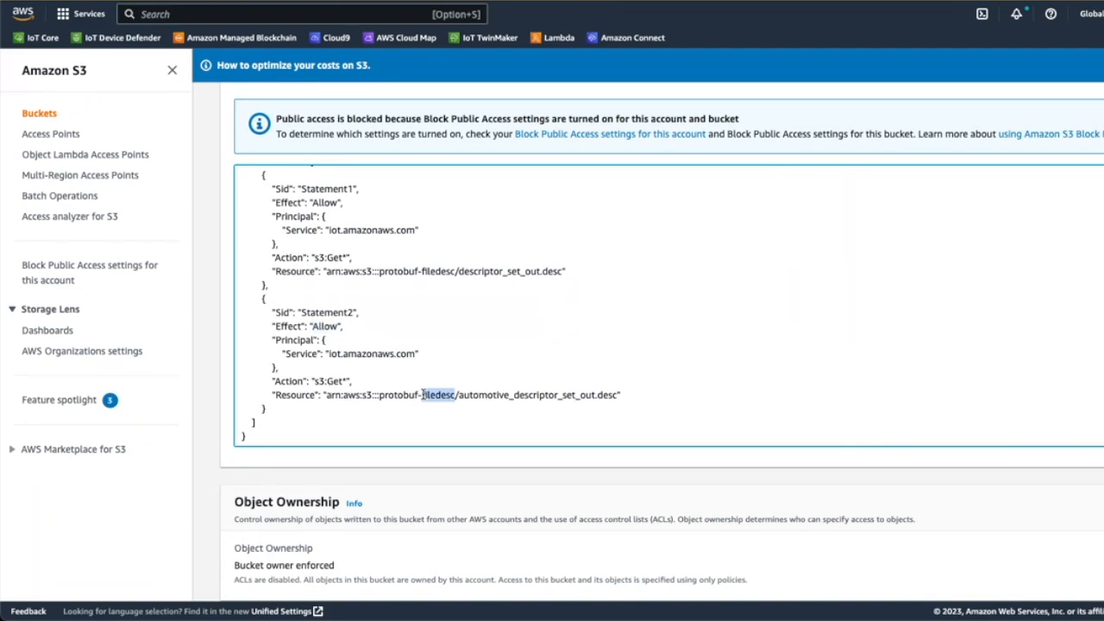
{"action": "left_click", "coordinate": [480, 398]}
{"action": "left_click_drag", "start_coordinate": [458, 396], "coordinate": [628, 385]}
{"action": "scroll", "coordinate": [702, 351], "scroll_direction": "up", "scroll_amount": 1}
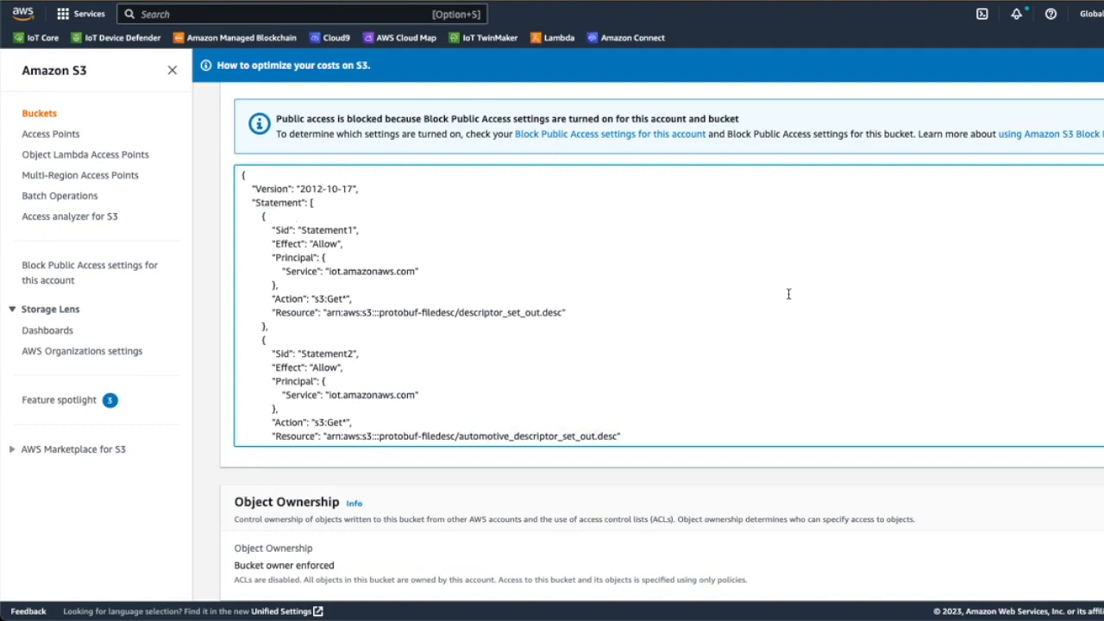
{"action": "scroll", "coordinate": [833, 416], "scroll_direction": "down", "scroll_amount": 6}
{"action": "scroll", "coordinate": [828, 471], "scroll_direction": "down", "scroll_amount": 3}
{"action": "scroll", "coordinate": [828, 466], "scroll_direction": "up", "scroll_amount": 15}
{"action": "left_click", "coordinate": [277, 199]}
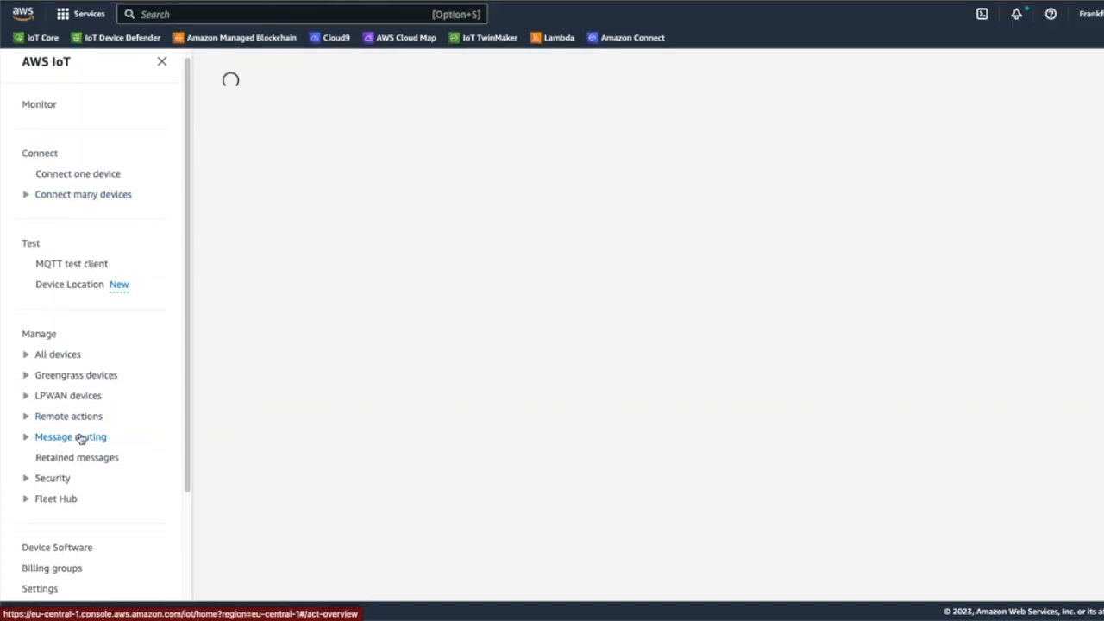
Open the protobuf_test rule from the AWS IoT message routing rules.
{"action": "left_click", "coordinate": [79, 437]}
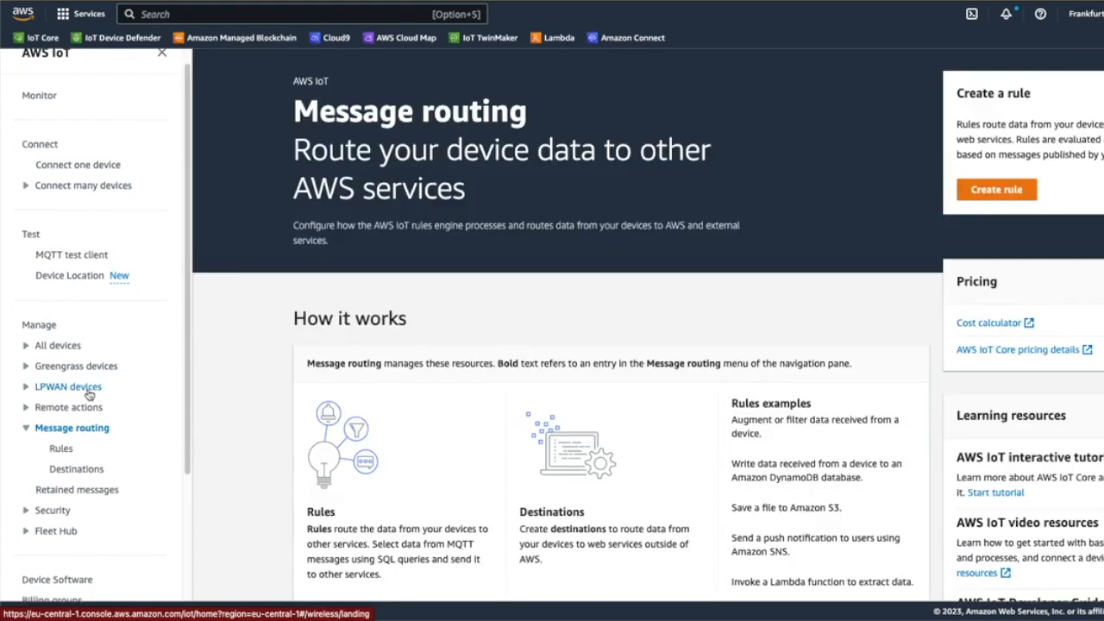
{"action": "left_click", "coordinate": [61, 457]}
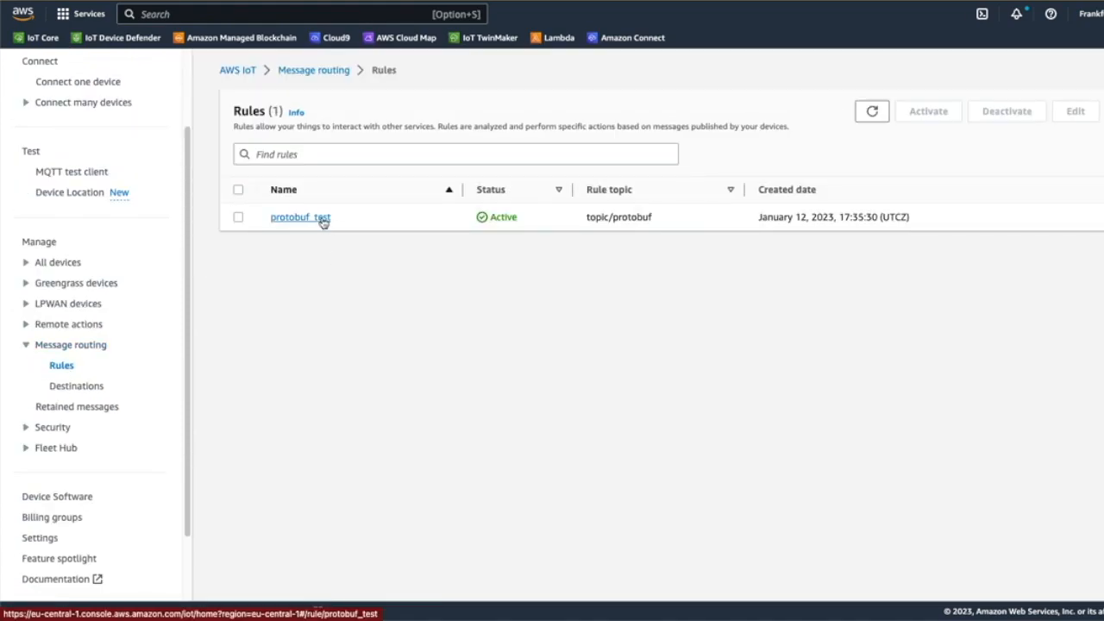
{"action": "left_click", "coordinate": [327, 220]}
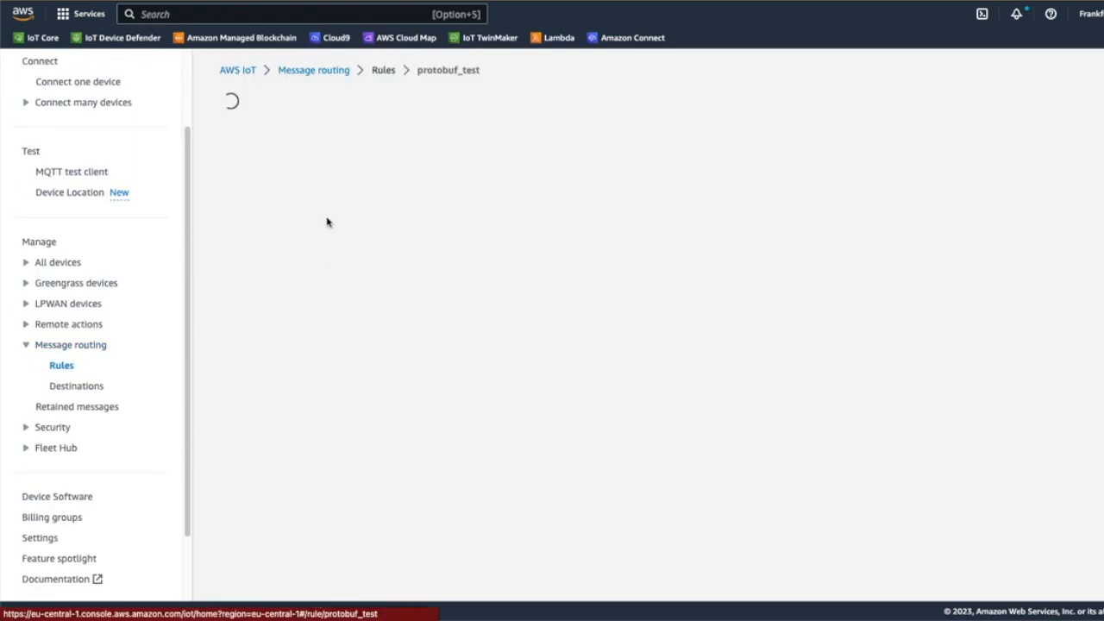
Examine the protobuf_test rule's details and the decode function arguments in its SQL statement.
{"action": "scroll", "coordinate": [371, 313], "scroll_direction": "down", "scroll_amount": 1}
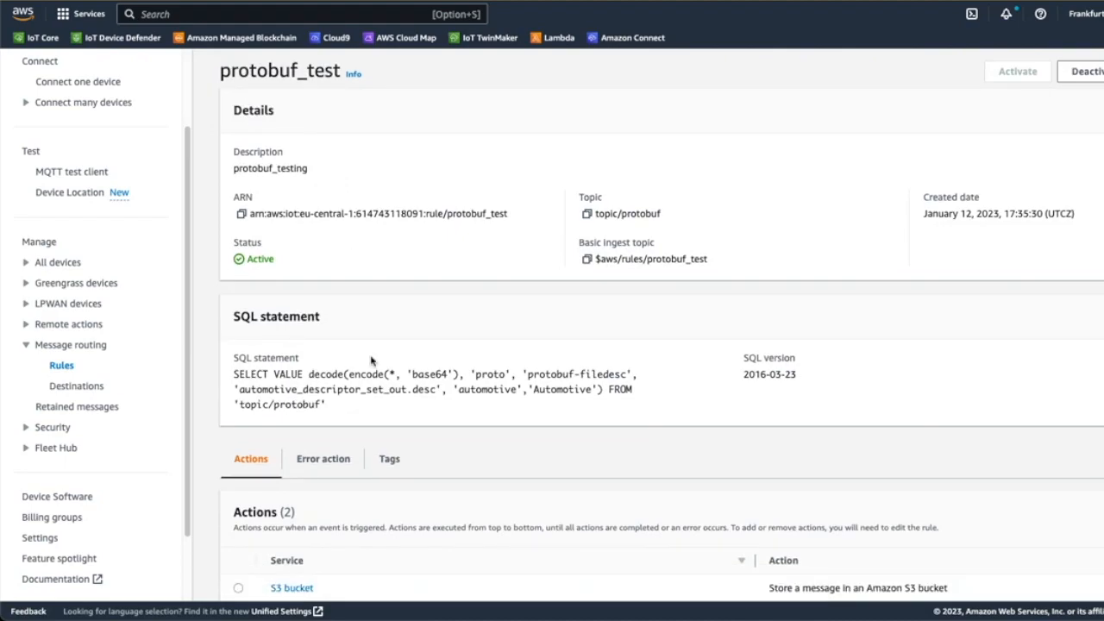
{"action": "scroll", "coordinate": [373, 362], "scroll_direction": "down", "scroll_amount": 1}
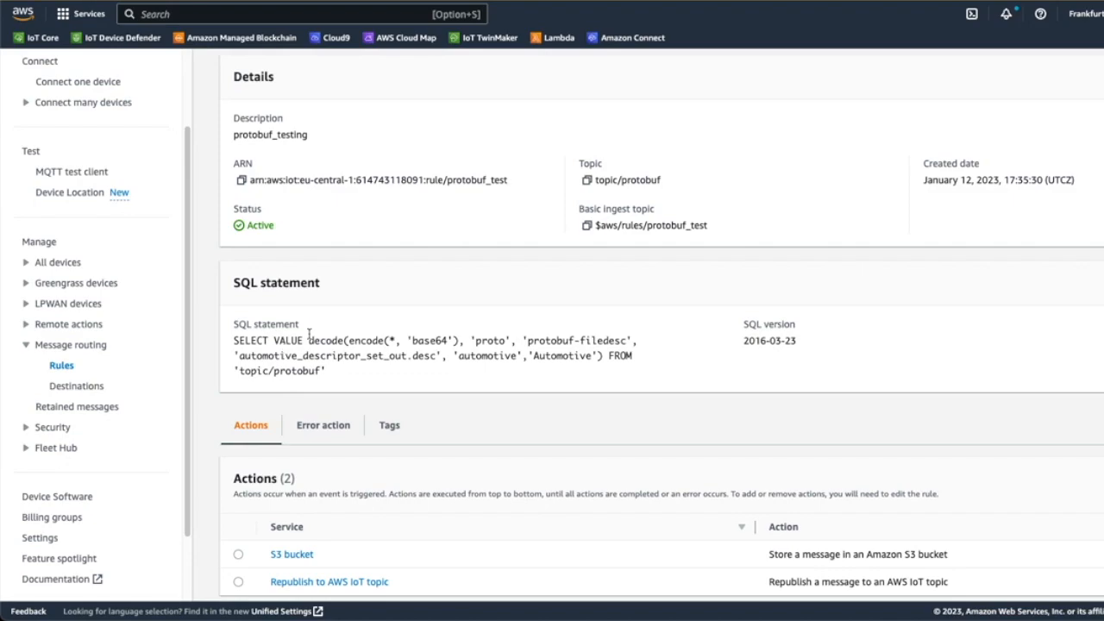
{"action": "scroll", "coordinate": [310, 338], "scroll_direction": "up", "scroll_amount": 1}
{"action": "scroll", "coordinate": [309, 336], "scroll_direction": "down", "scroll_amount": 1}
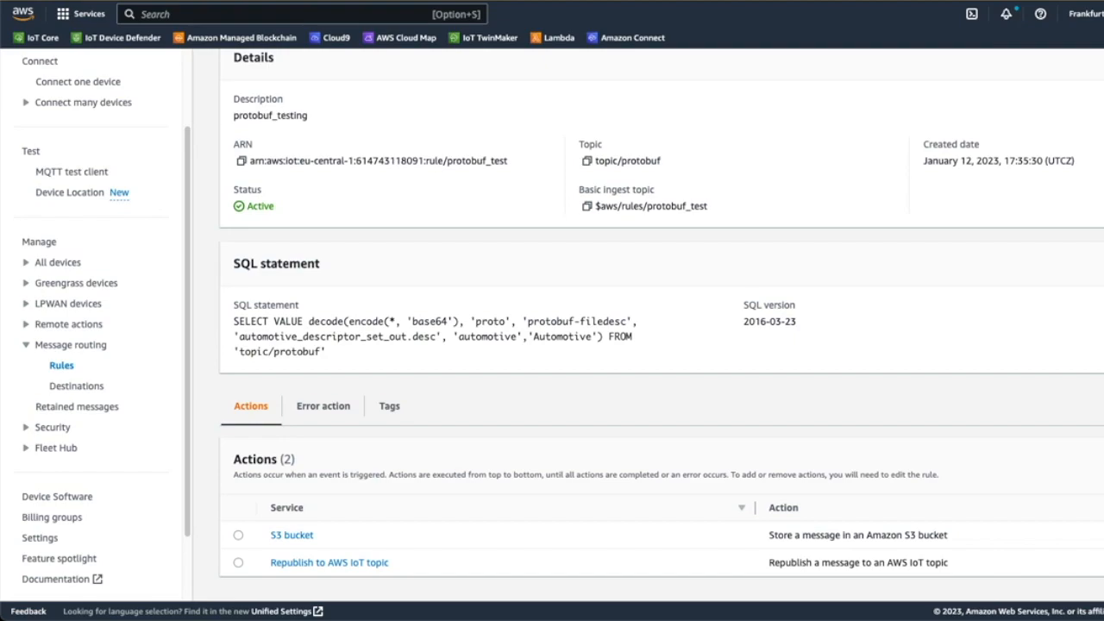
{"action": "left_click_drag", "start_coordinate": [440, 337], "coordinate": [257, 321]}
{"action": "left_click", "coordinate": [714, 423]}
View the details of the rule's S3 bucket action, check its key, and close them.
{"action": "left_click", "coordinate": [238, 534]}
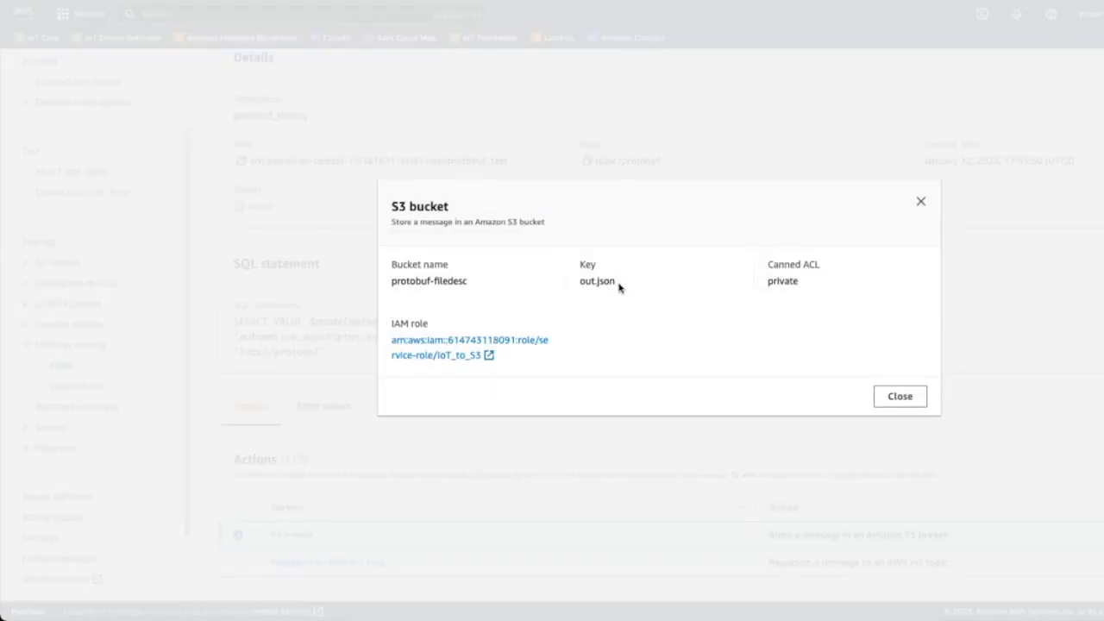
{"action": "left_click_drag", "start_coordinate": [610, 281], "coordinate": [578, 281]}
{"action": "left_click", "coordinate": [598, 282]}
{"action": "left_click", "coordinate": [916, 396]}
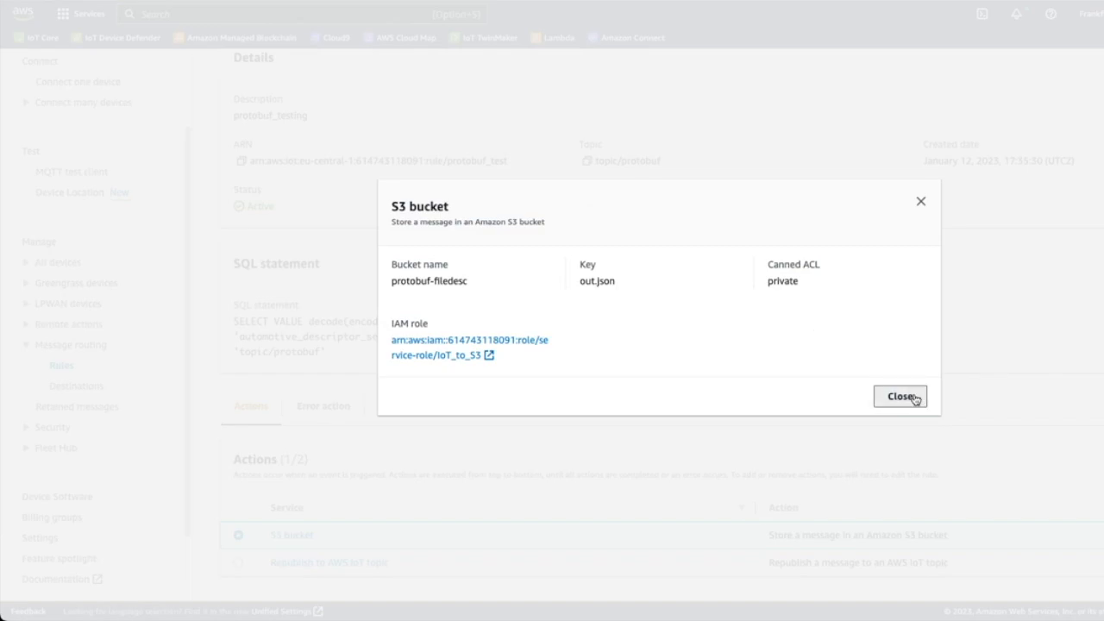
View the details of the rule's Republish to AWS IoT topic action.
{"action": "scroll", "coordinate": [638, 444], "scroll_direction": "down", "scroll_amount": 1}
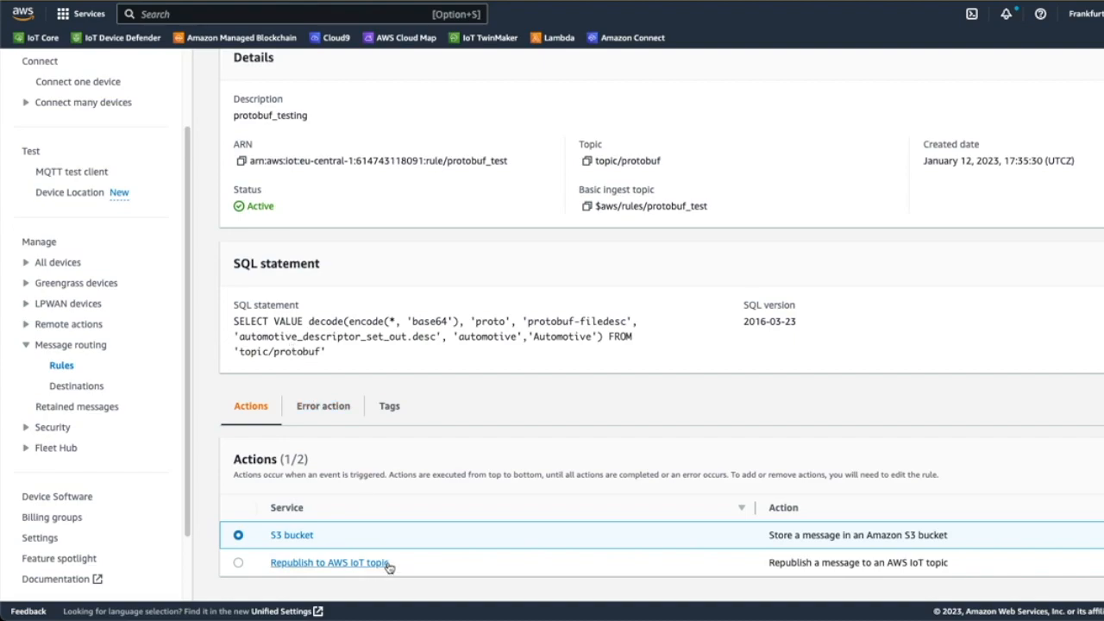
{"action": "left_click", "coordinate": [238, 562]}
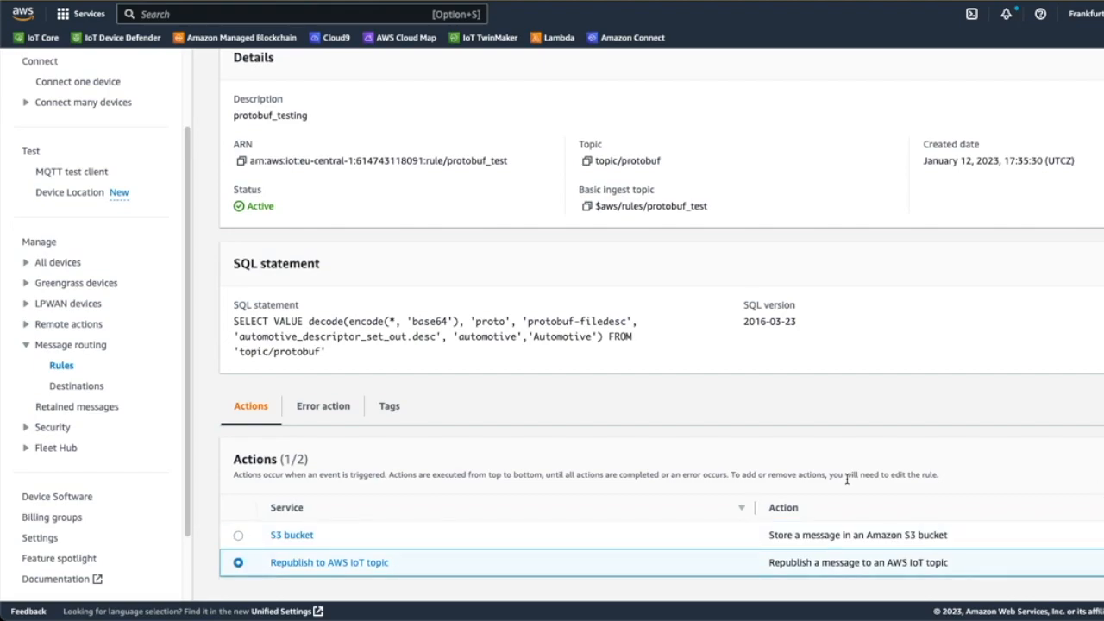
{"action": "scroll", "coordinate": [698, 406], "scroll_direction": "up", "scroll_amount": 2}
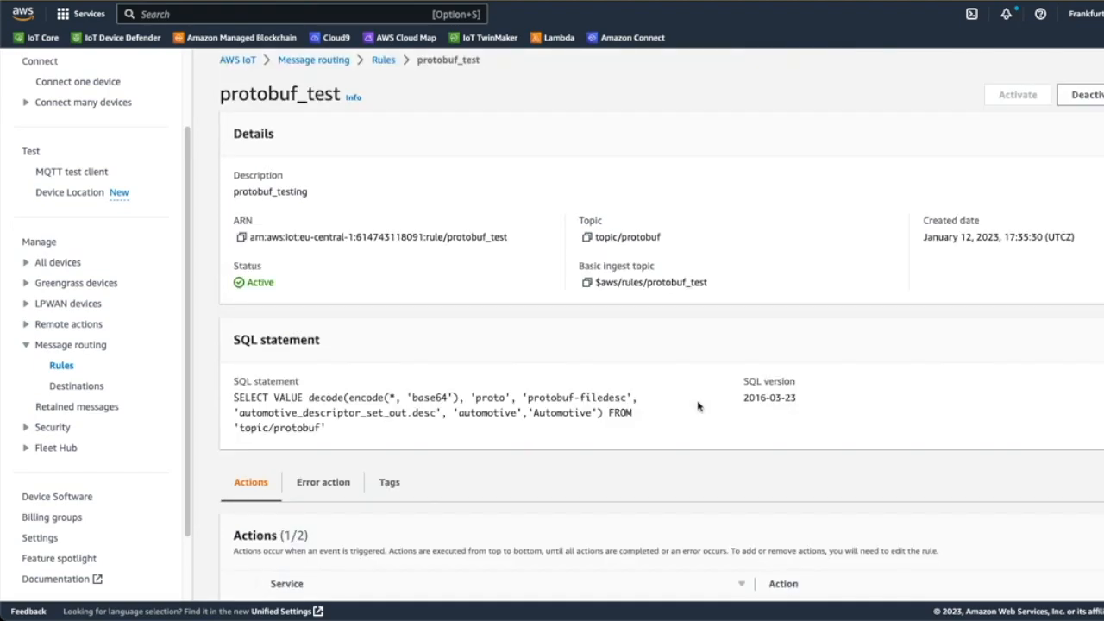
{"action": "scroll", "coordinate": [699, 407], "scroll_direction": "down", "scroll_amount": 2}
{"action": "left_click", "coordinate": [1079, 463]}
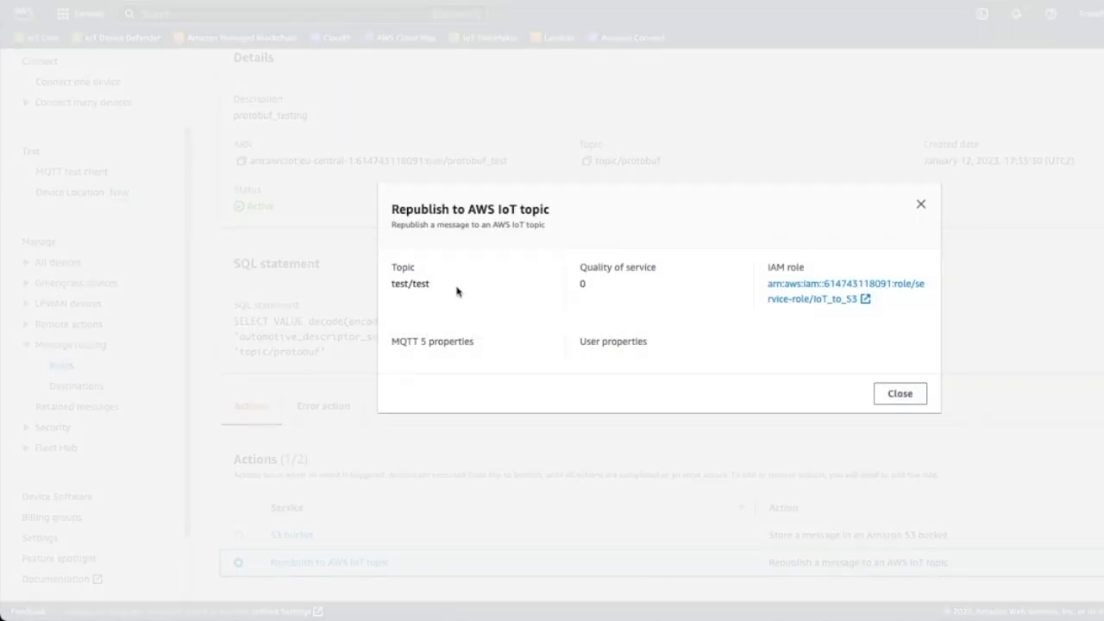
Close the details of the Republish to AWS IoT topic action.
{"action": "left_click", "coordinate": [920, 204]}
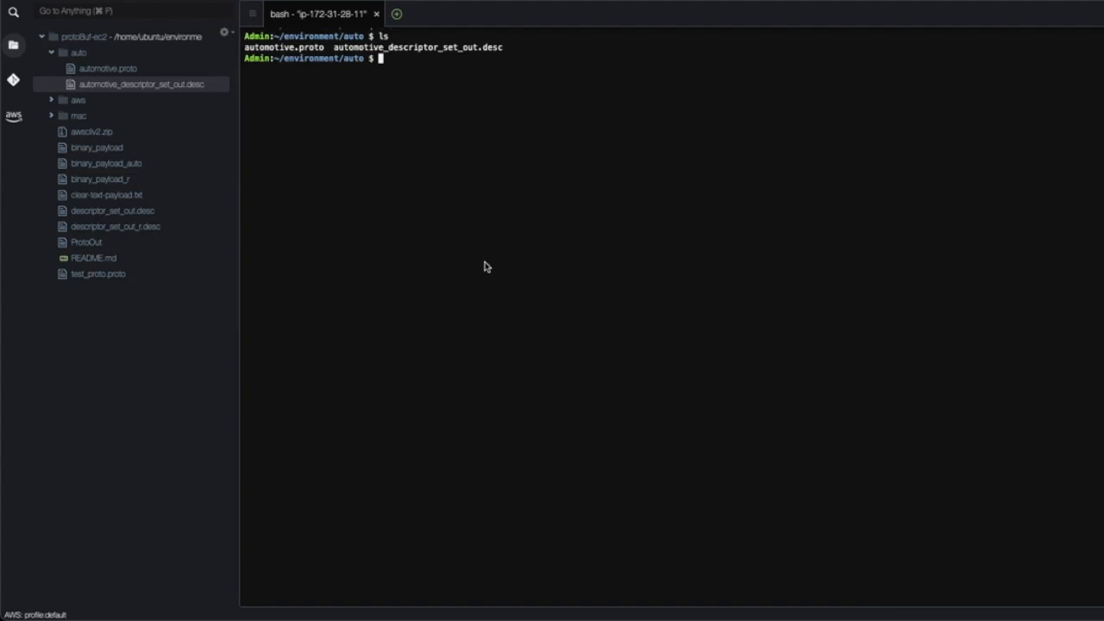
In the Cloud9 terminal, create payload.txt in vim with battery_level 75, battery_health "good", battery_discharge_rate 18.00, wheel_rpm 4000 and mileage_left 150.
{"action": "type", "text": "vim payload.txt"}
{"action": "key", "text": "Return"}
{"action": "key", "text": "i"}
{"action": "type", "text": "battery_level: 75, battery_health: \"good\", battery_discharge_rate: 18.00, wheel_rpm: 4000, mileage_left: 150"}
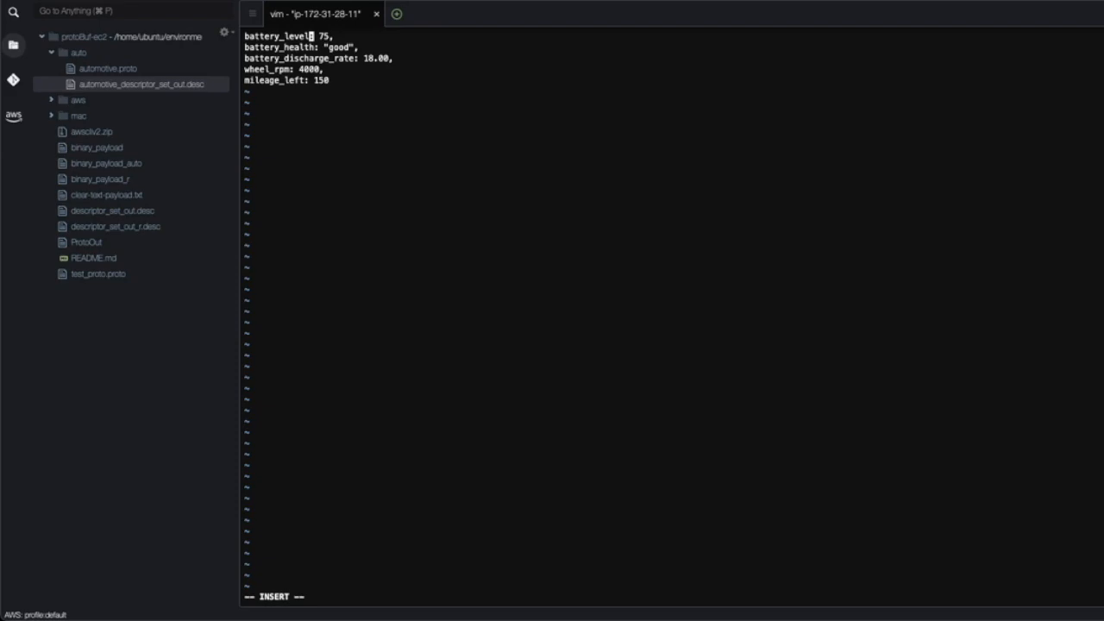
Go through the pasted payload lines, save payload.txt and exit vim.
{"action": "key", "text": "Down"}
{"action": "key", "text": "Down"}
{"action": "key", "text": "Down"}
{"action": "key", "text": "Down"}
{"action": "key", "text": "Escape"}
{"action": "type", "text": ":x!"}
{"action": "key", "text": "Return"}
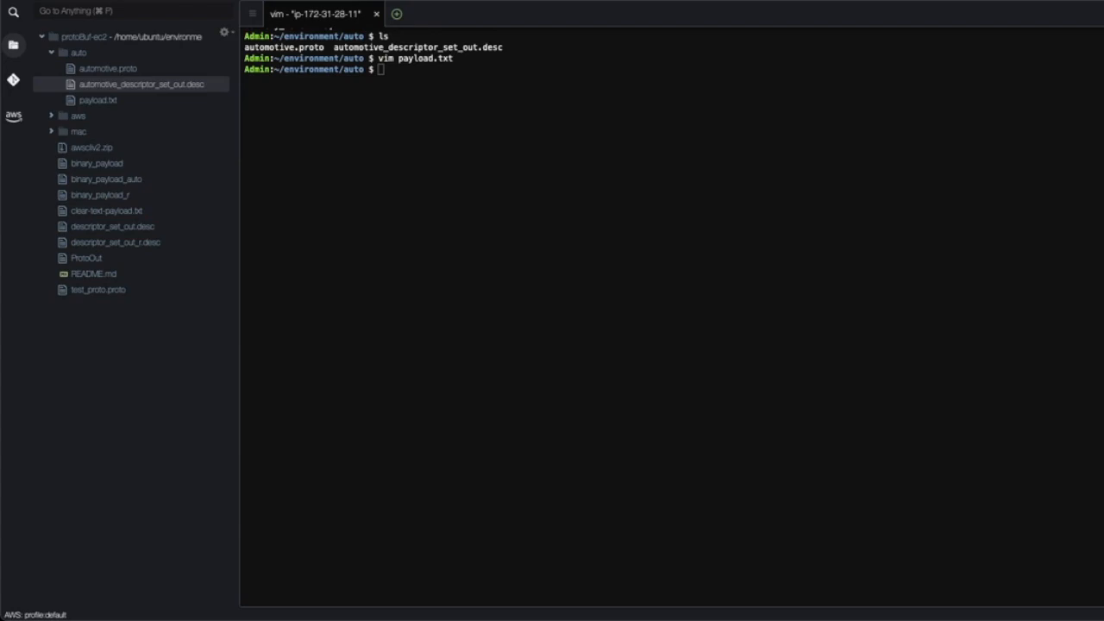
Encode payload.txt into binary_payload_auto with protoc as automotive.Automotive using automotive_descriptor_set_out.desc, and list the folder's files.
{"action": "left_click", "coordinate": [365, 101]}
{"action": "type", "text": "cat payload.txt | protoc --encode=automotive.Automotive --descriptor_set_in=automotive_descriptor_set_out.desc > binary_payload_auto"}
{"action": "key", "text": "Return"}
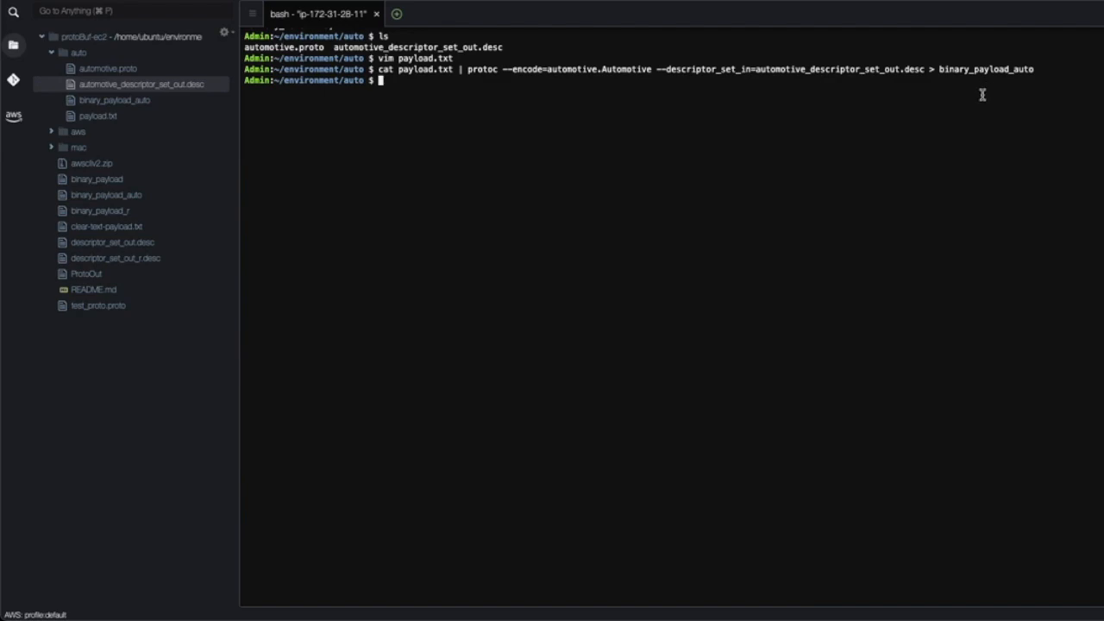
{"action": "type", "text": "ls"}
{"action": "key", "text": "Return"}
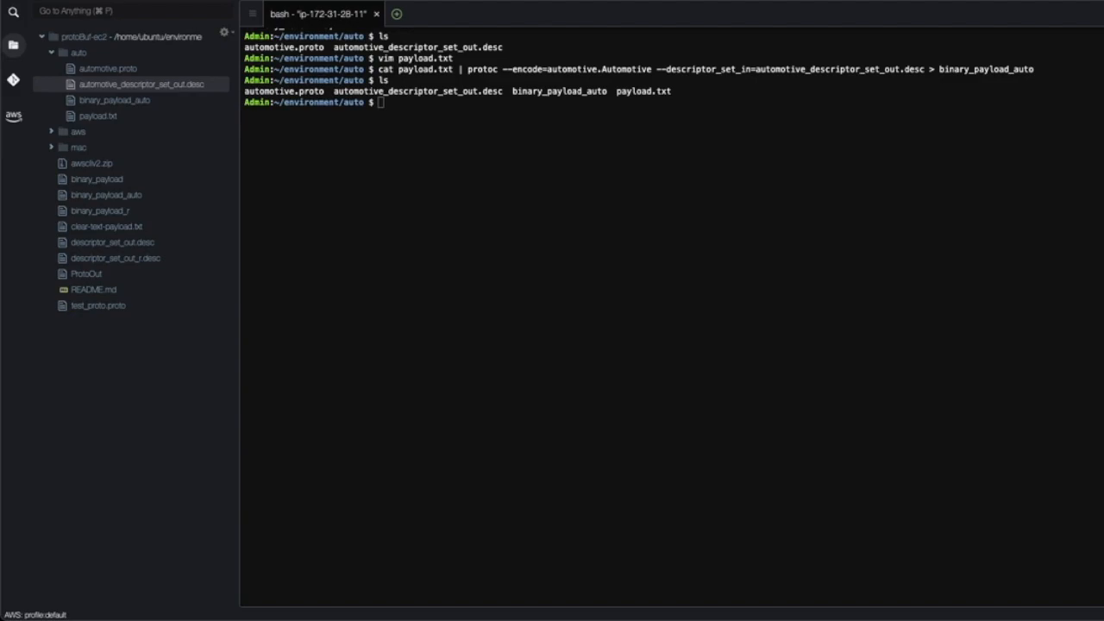
Enter, without running it, an AWS CLI iot-data publish command sending binary_payload_auto to 'topic/protobuf' in eu-central-1.
{"action": "left_click", "coordinate": [410, 274]}
{"action": "key", "text": "super+v"}
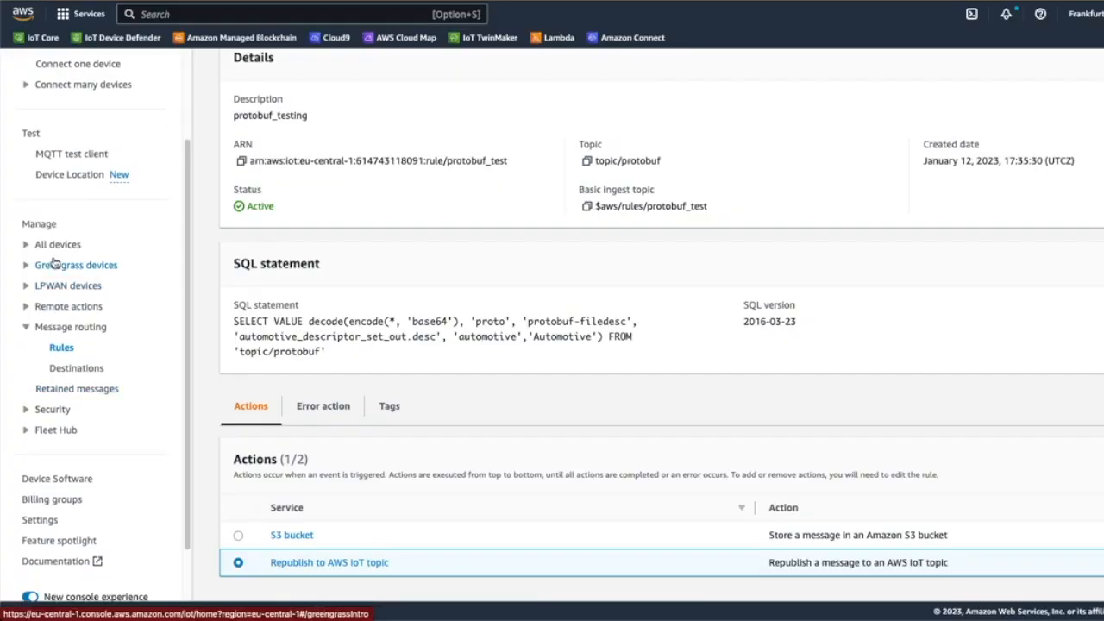
Subscribe to the # topic filter in the AWS IoT MQTT test client.
{"action": "left_click", "coordinate": [73, 153]}
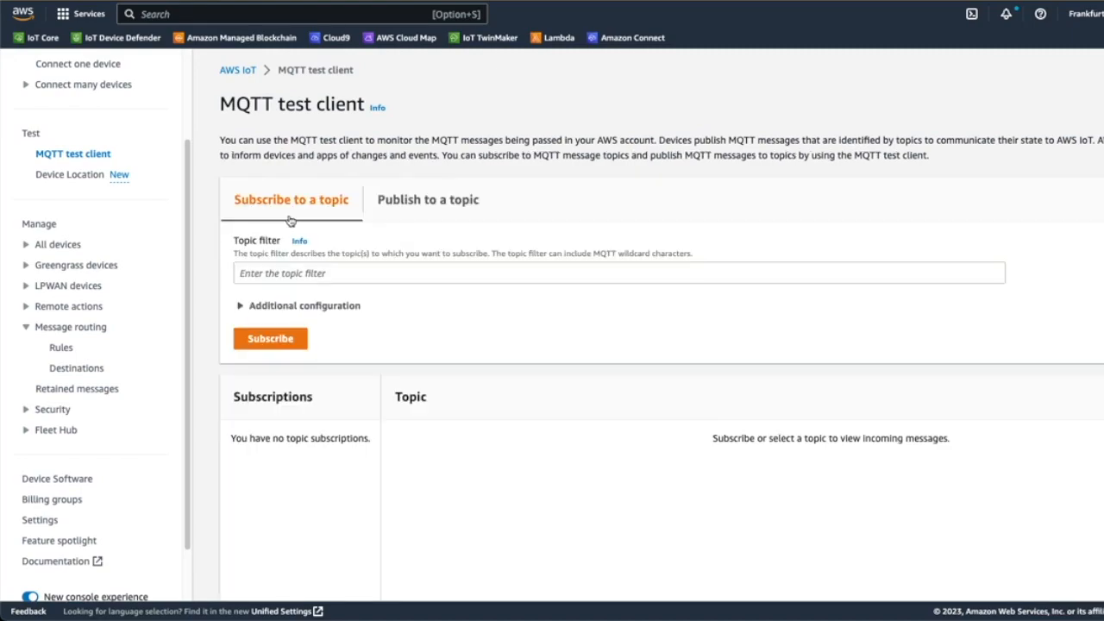
{"action": "left_click", "coordinate": [293, 253]}
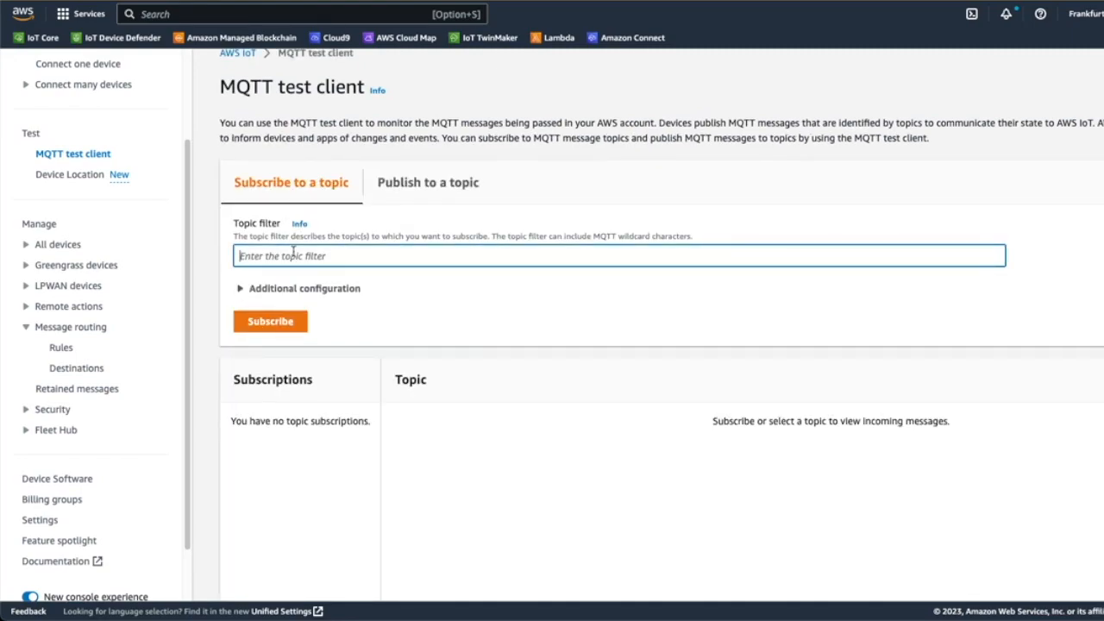
{"action": "type", "text": "#"}
{"action": "left_click", "coordinate": [270, 322]}
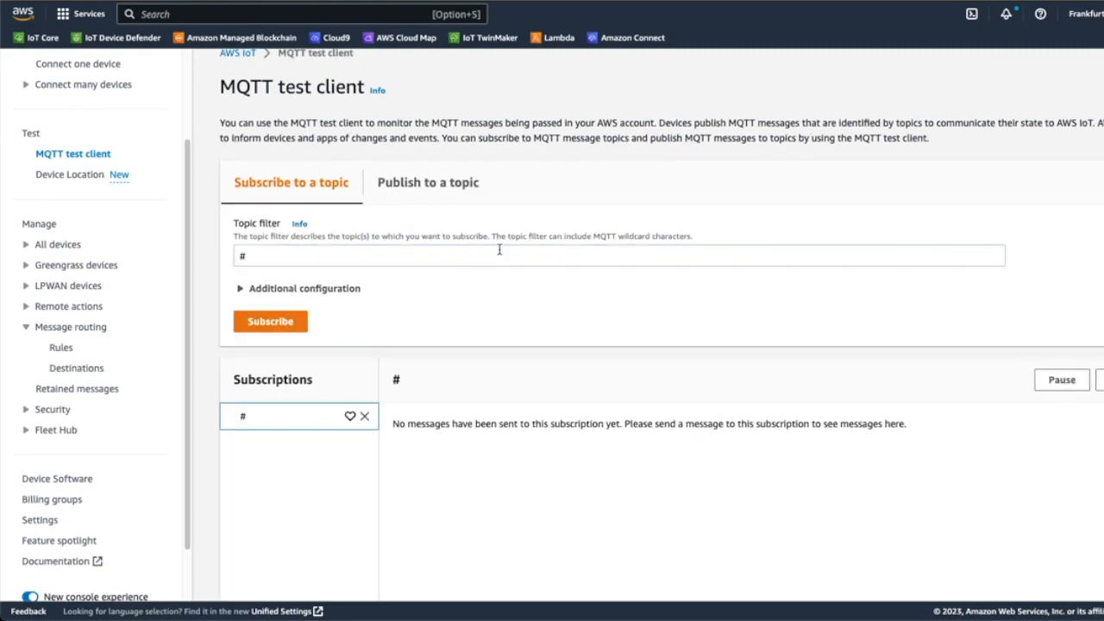
{"action": "scroll", "coordinate": [498, 250], "scroll_direction": "down", "scroll_amount": 1}
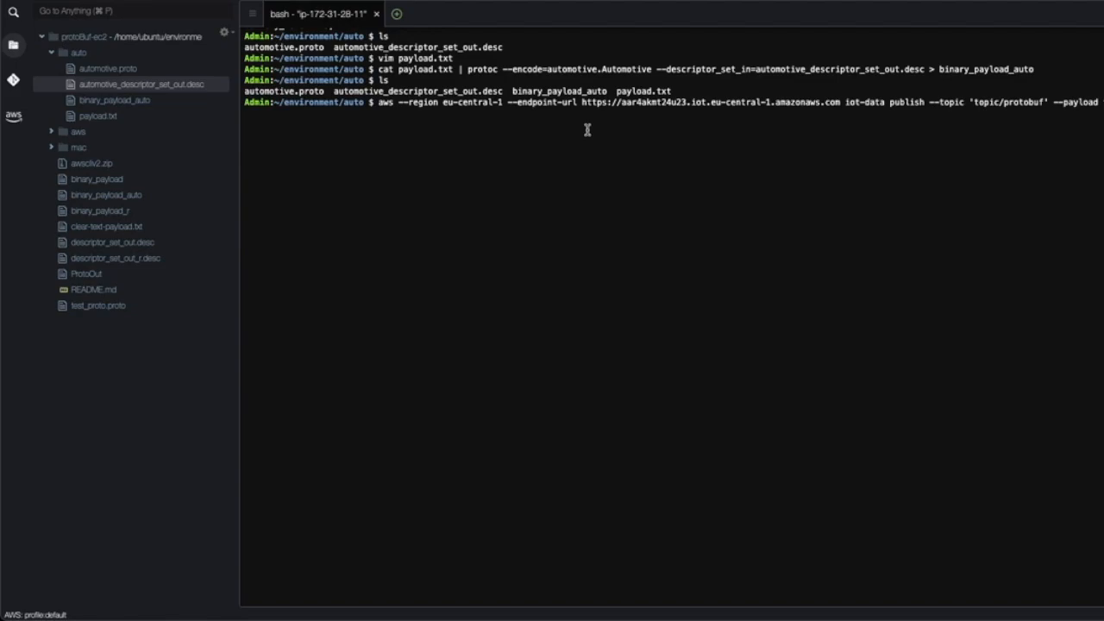
Run the prepared publish command in the terminal and examine the test/test and topic/protobuf messages in the MQTT test client.
{"action": "key", "text": "Return"}
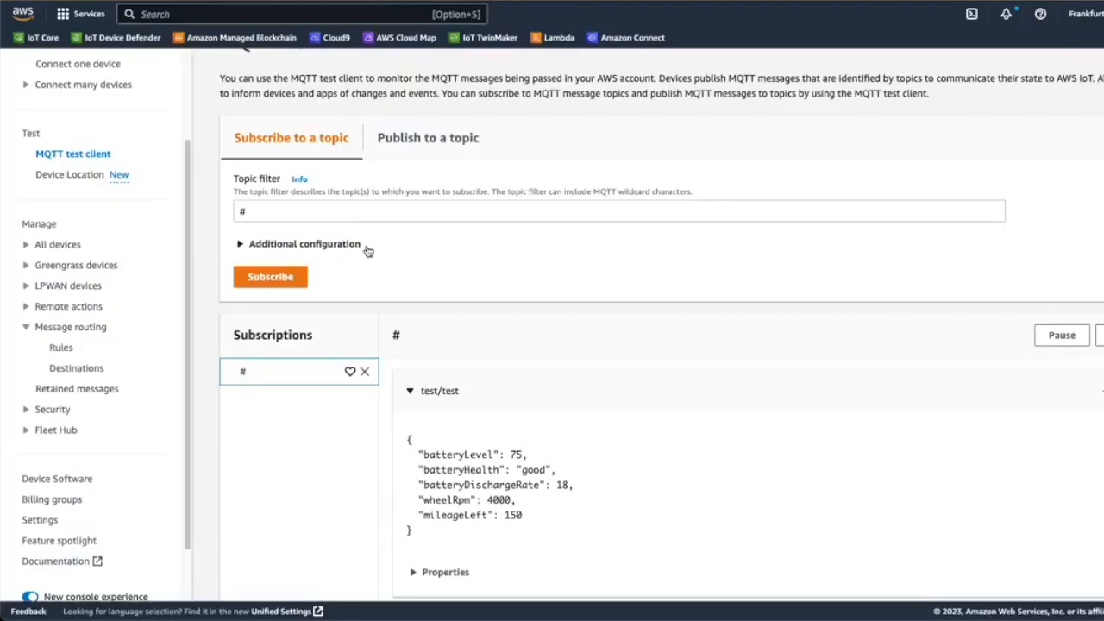
{"action": "scroll", "coordinate": [364, 249], "scroll_direction": "down", "scroll_amount": 2}
{"action": "scroll", "coordinate": [479, 375], "scroll_direction": "down", "scroll_amount": 1}
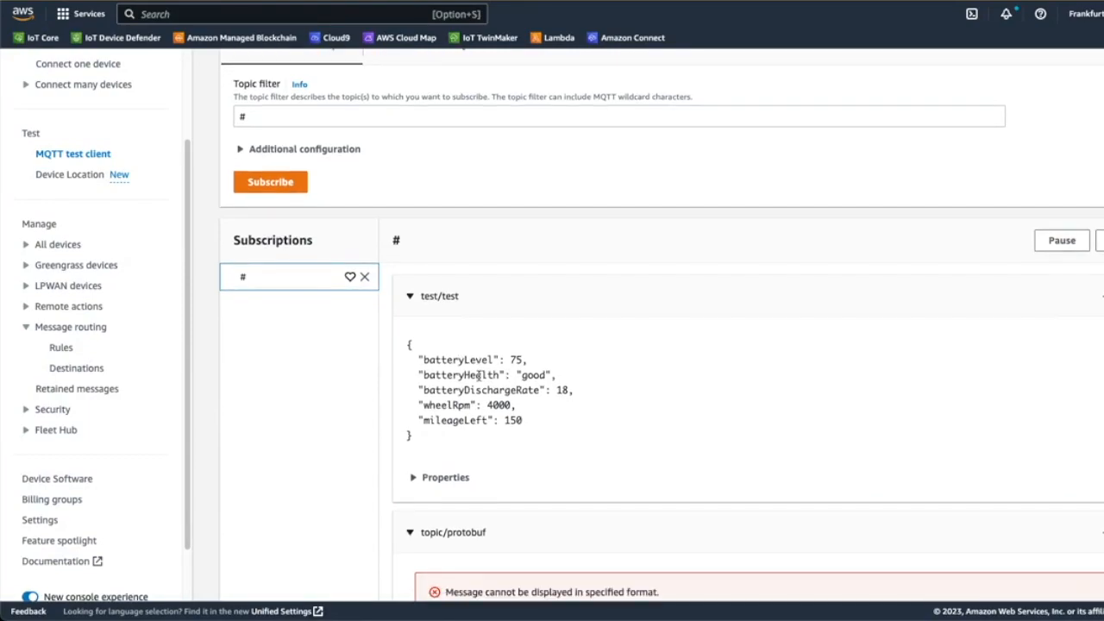
{"action": "scroll", "coordinate": [477, 375], "scroll_direction": "up", "scroll_amount": 2}
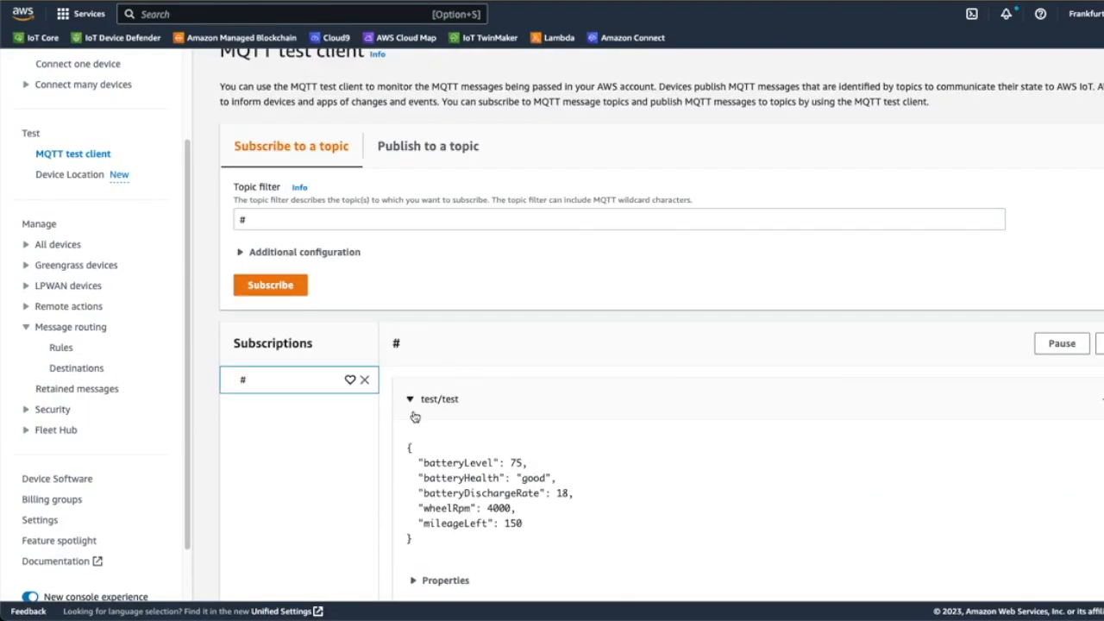
{"action": "scroll", "coordinate": [414, 417], "scroll_direction": "down", "scroll_amount": 1}
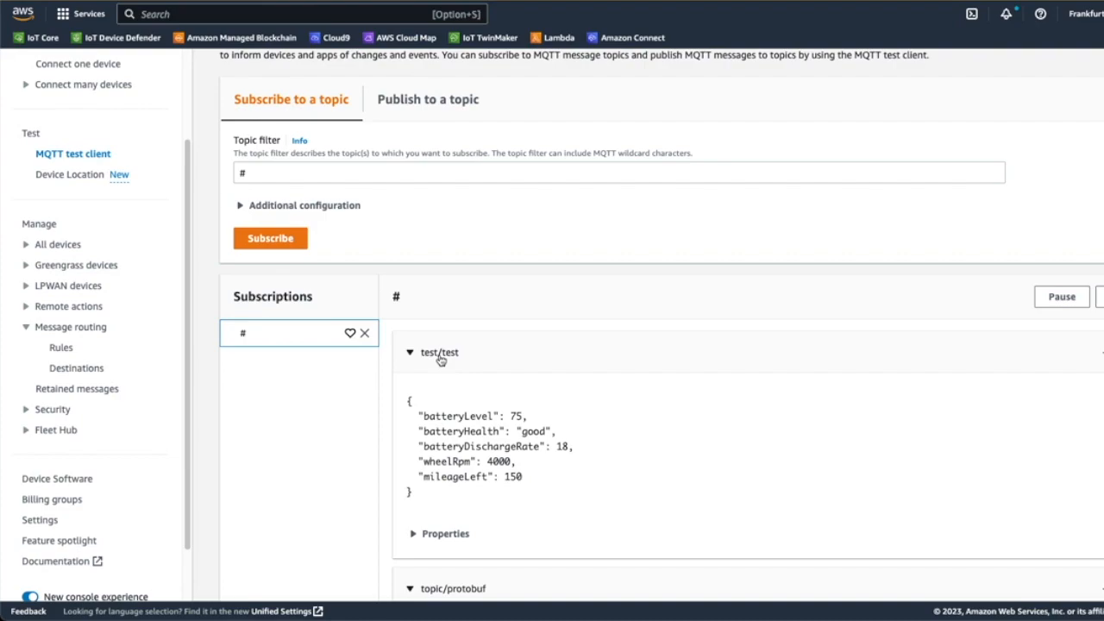
{"action": "scroll", "coordinate": [480, 429], "scroll_direction": "down", "scroll_amount": 1}
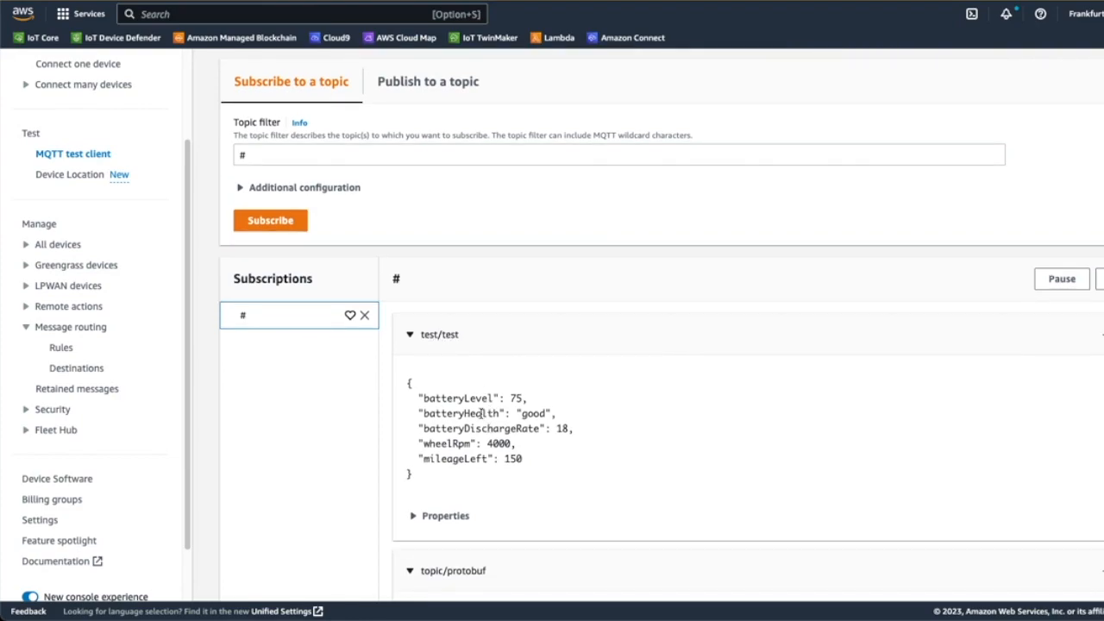
{"action": "scroll", "coordinate": [488, 422], "scroll_direction": "down", "scroll_amount": 4}
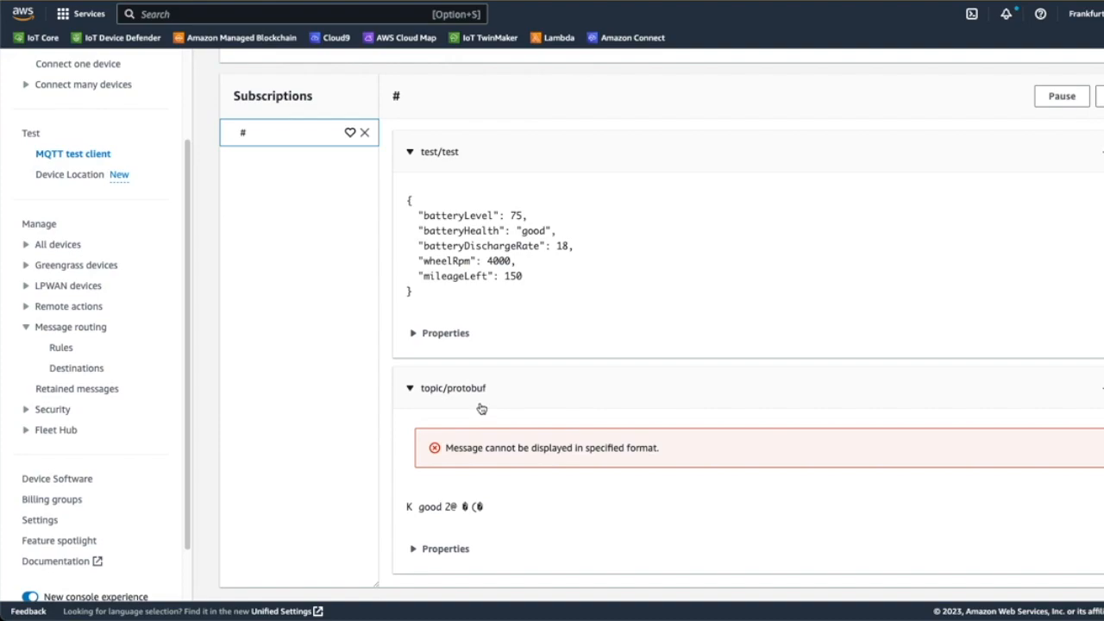
{"action": "scroll", "coordinate": [481, 408], "scroll_direction": "up", "scroll_amount": 6}
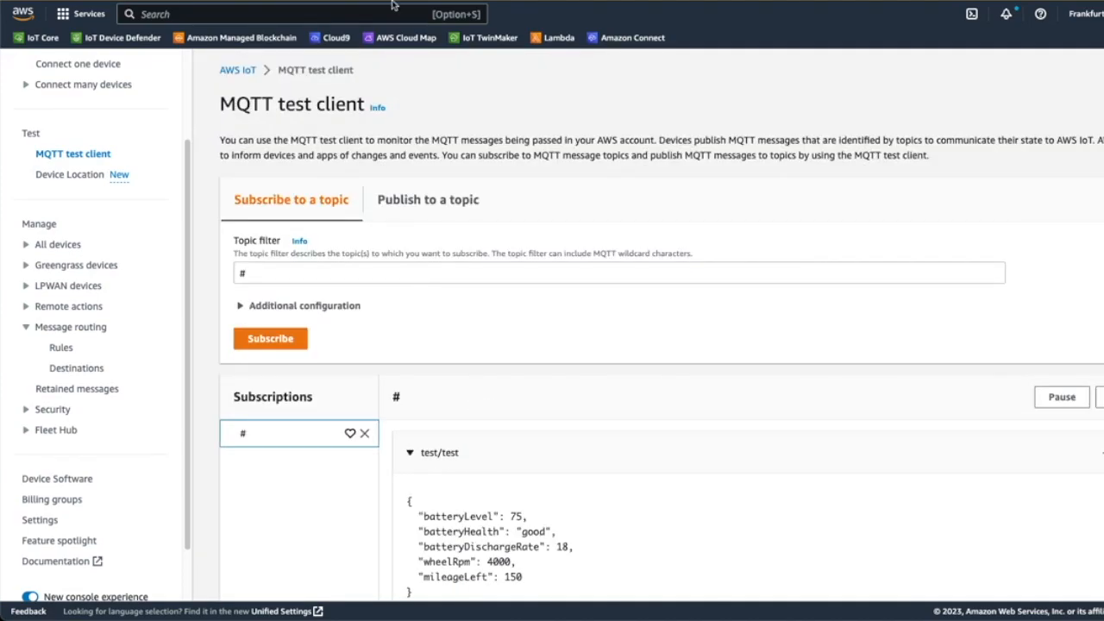
Find the protobuf-filedesc bucket in Amazon S3 and download its out.json object.
{"action": "left_click", "coordinate": [295, 13]}
{"action": "type", "text": "S3"}
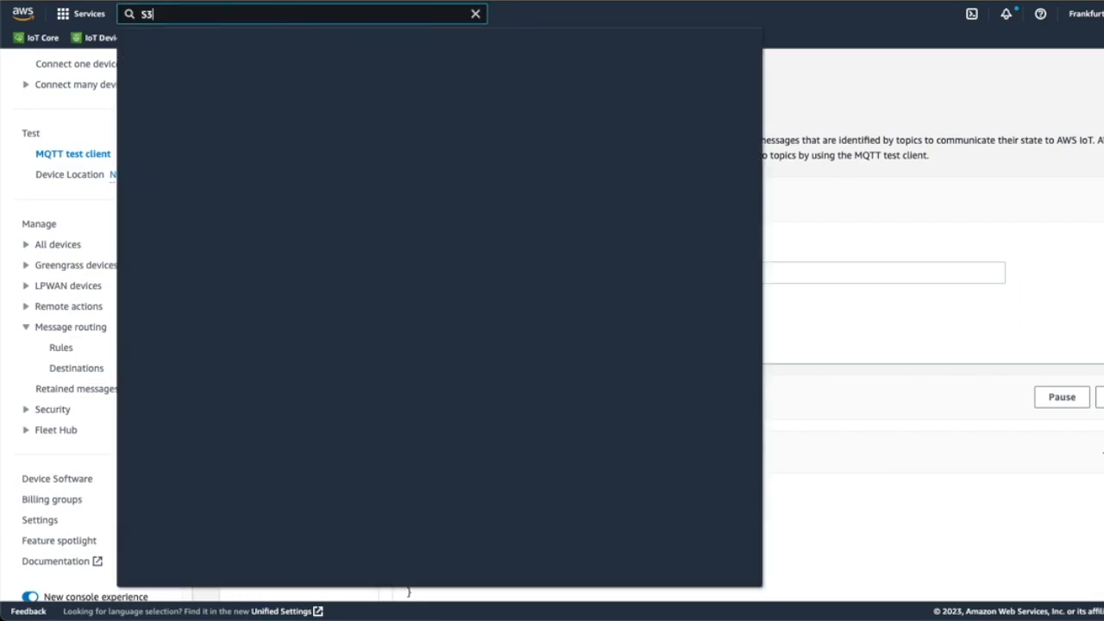
{"action": "left_click", "coordinate": [334, 125]}
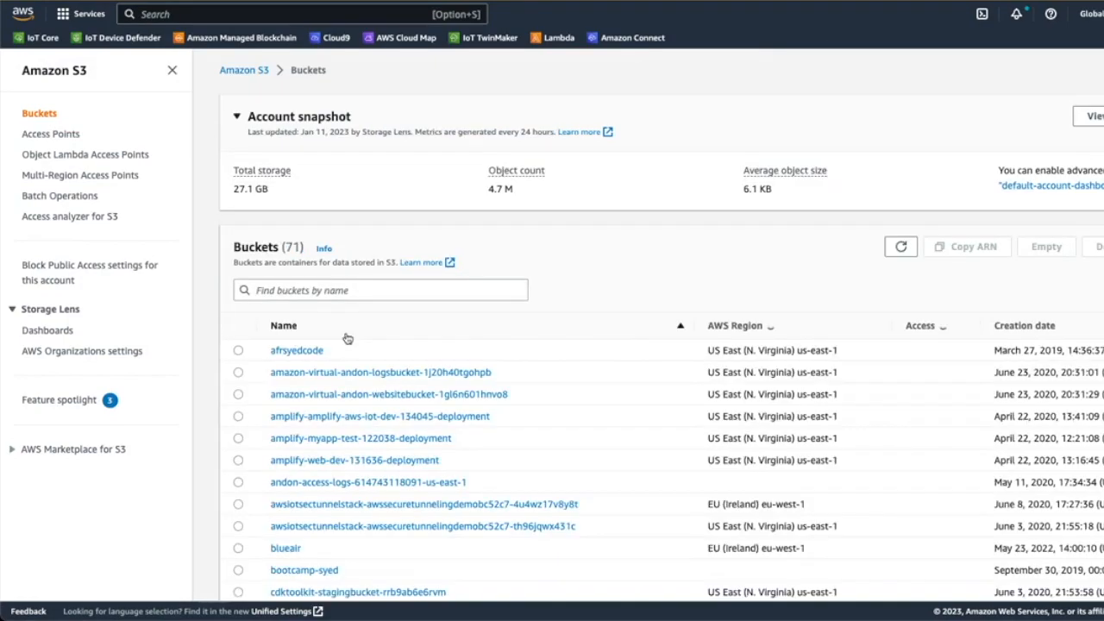
{"action": "scroll", "coordinate": [346, 337], "scroll_direction": "down", "scroll_amount": 10}
{"action": "scroll", "coordinate": [346, 337], "scroll_direction": "down", "scroll_amount": 3}
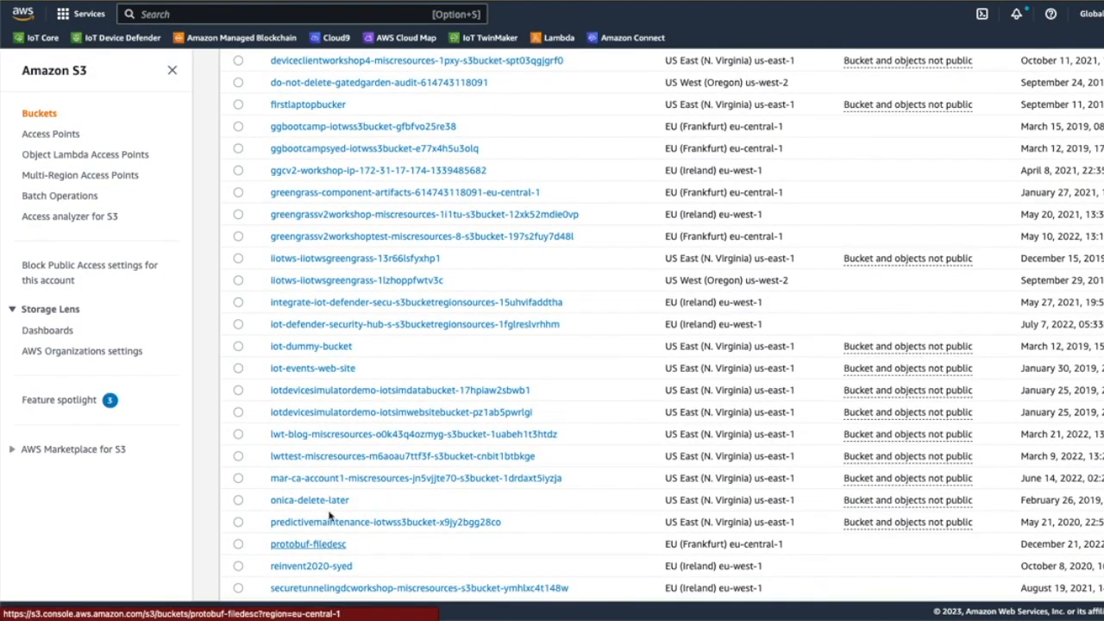
{"action": "left_click", "coordinate": [328, 543]}
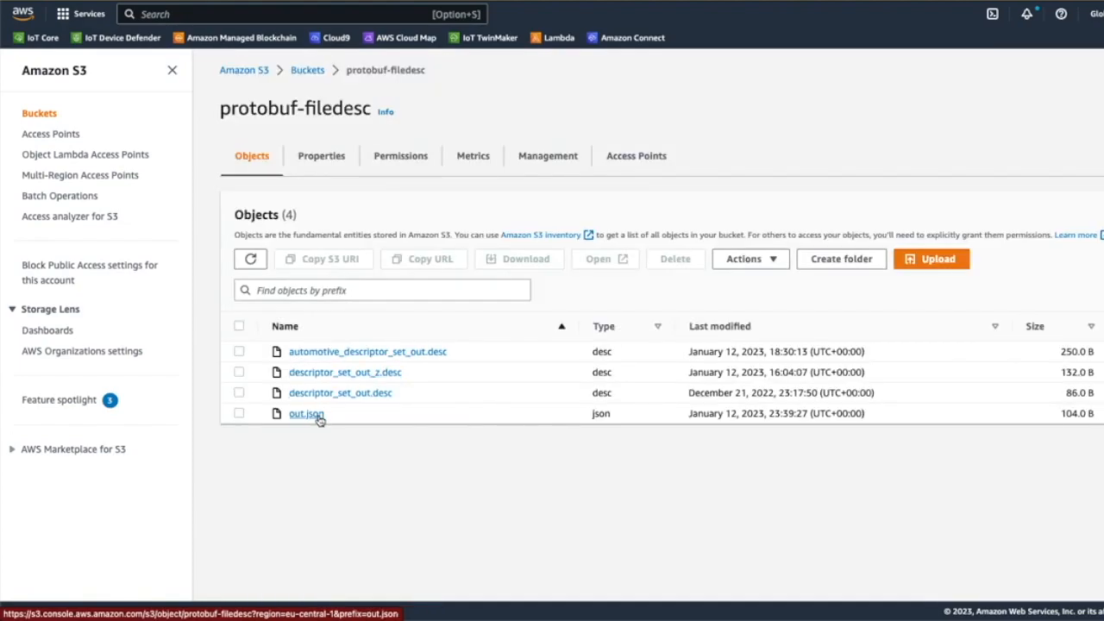
{"action": "left_click", "coordinate": [315, 415]}
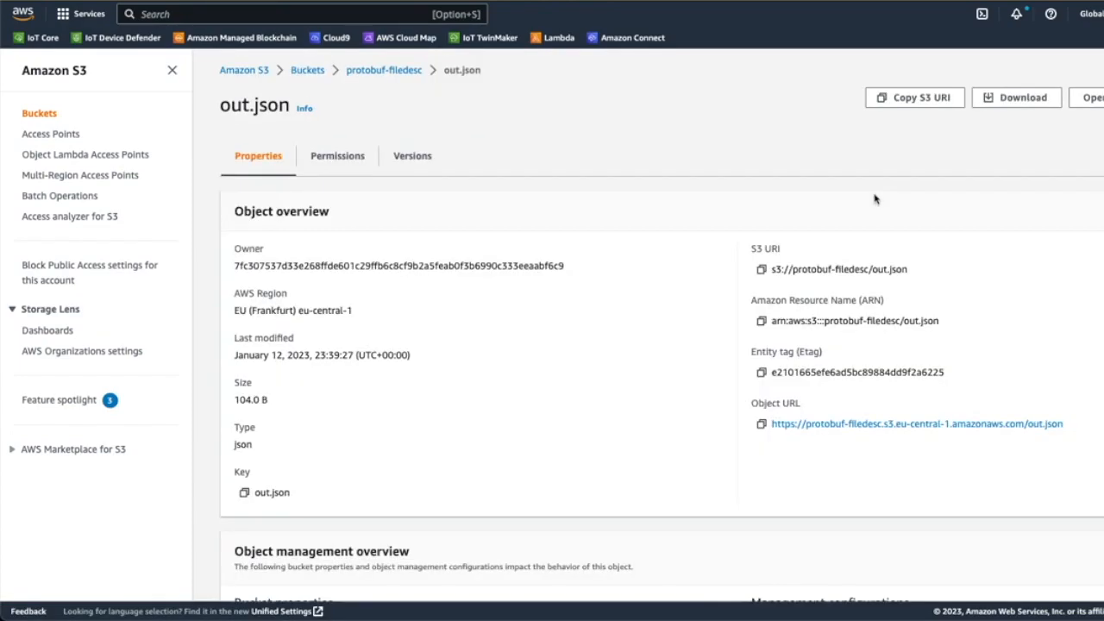
{"action": "left_click", "coordinate": [1017, 97]}
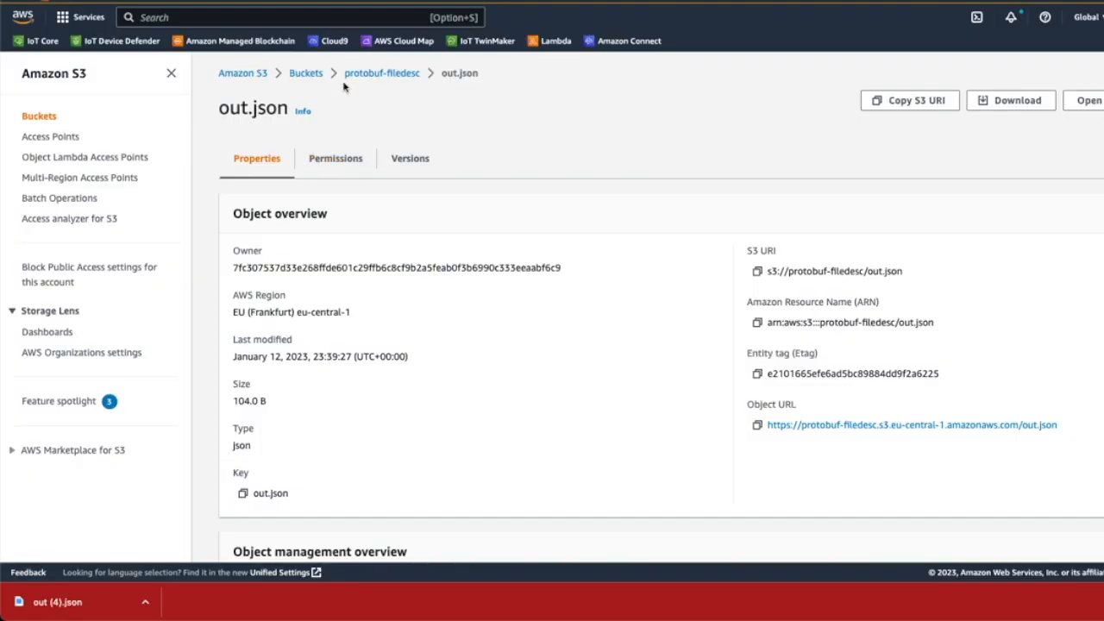
Examine the protobuf-filedesc bucket policy, checking the bucket name and descriptor file in the Statement2 resource.
{"action": "left_click", "coordinate": [360, 75]}
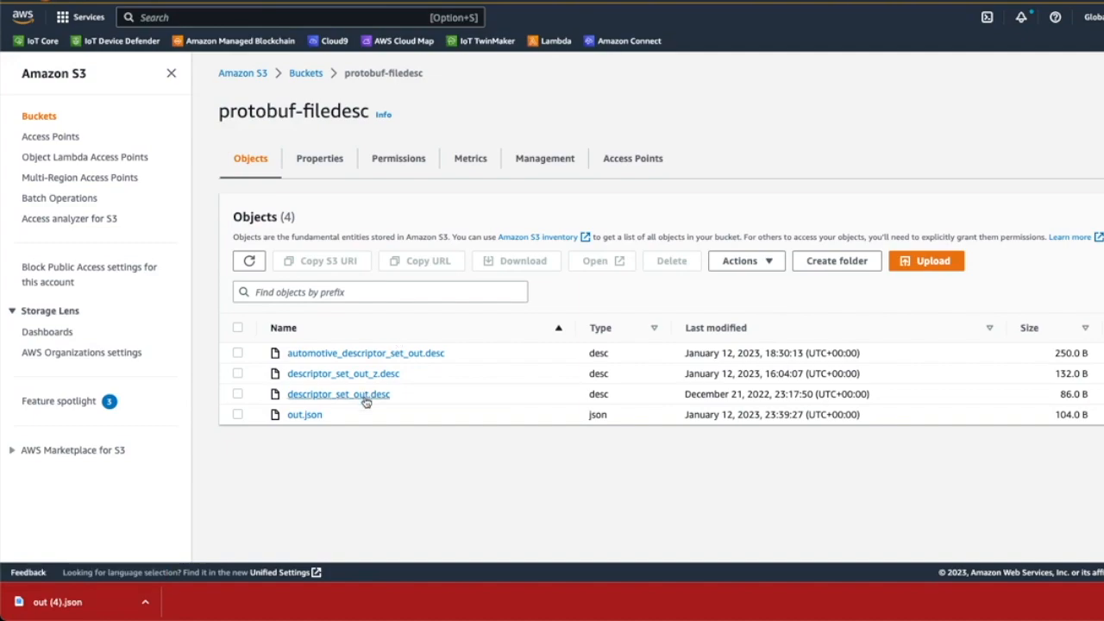
{"action": "left_click", "coordinate": [393, 167]}
{"action": "scroll", "coordinate": [447, 259], "scroll_direction": "down", "scroll_amount": 10}
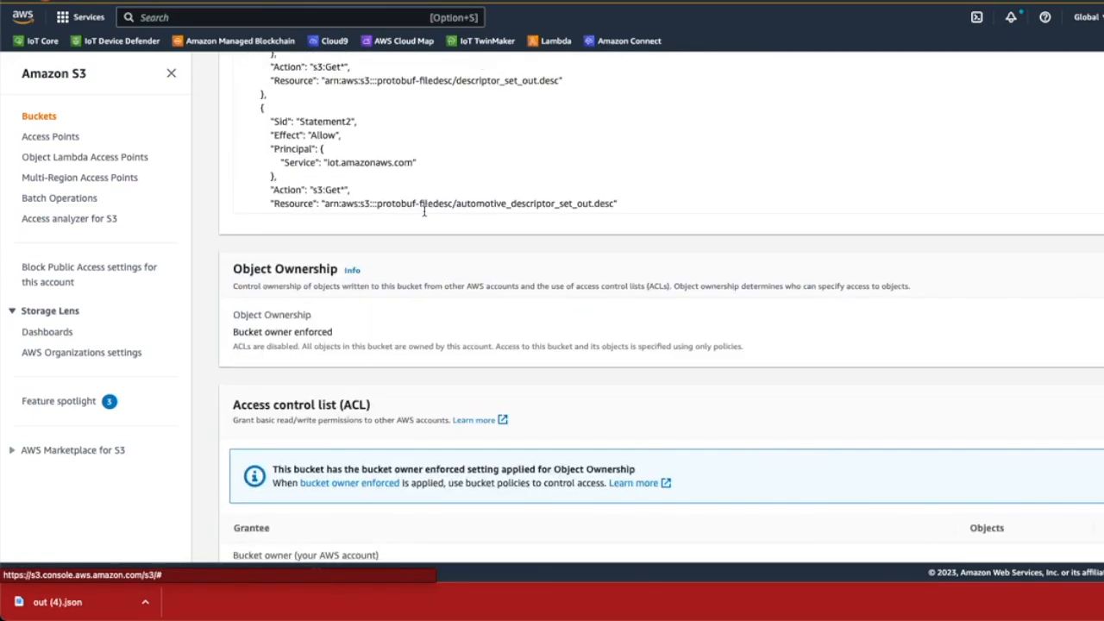
{"action": "left_click", "coordinate": [463, 199]}
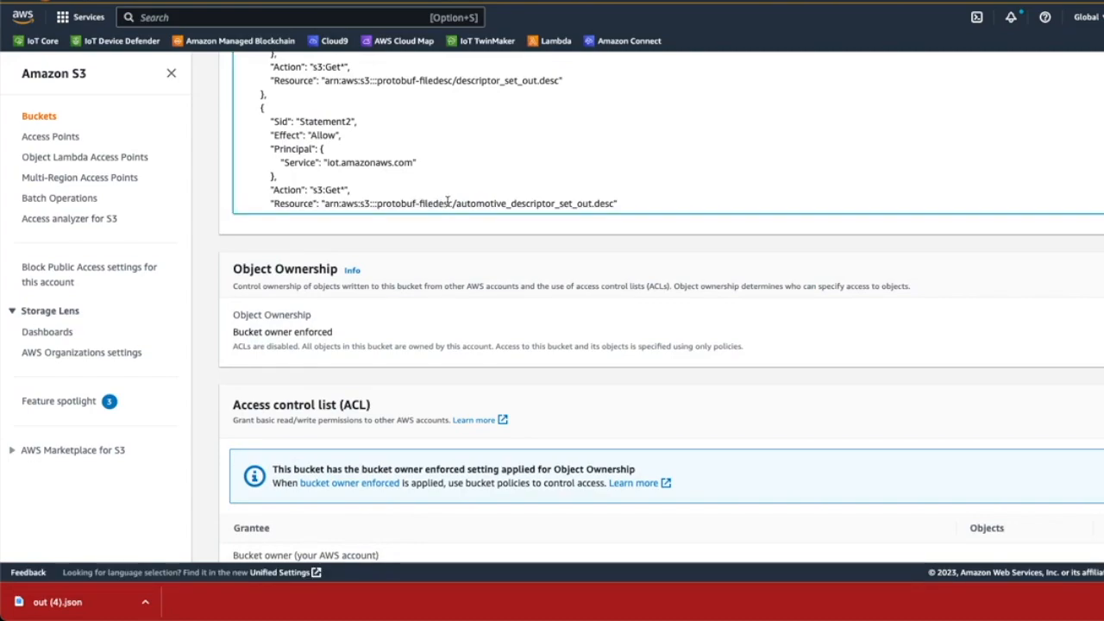
{"action": "left_click_drag", "start_coordinate": [453, 204], "coordinate": [377, 164]}
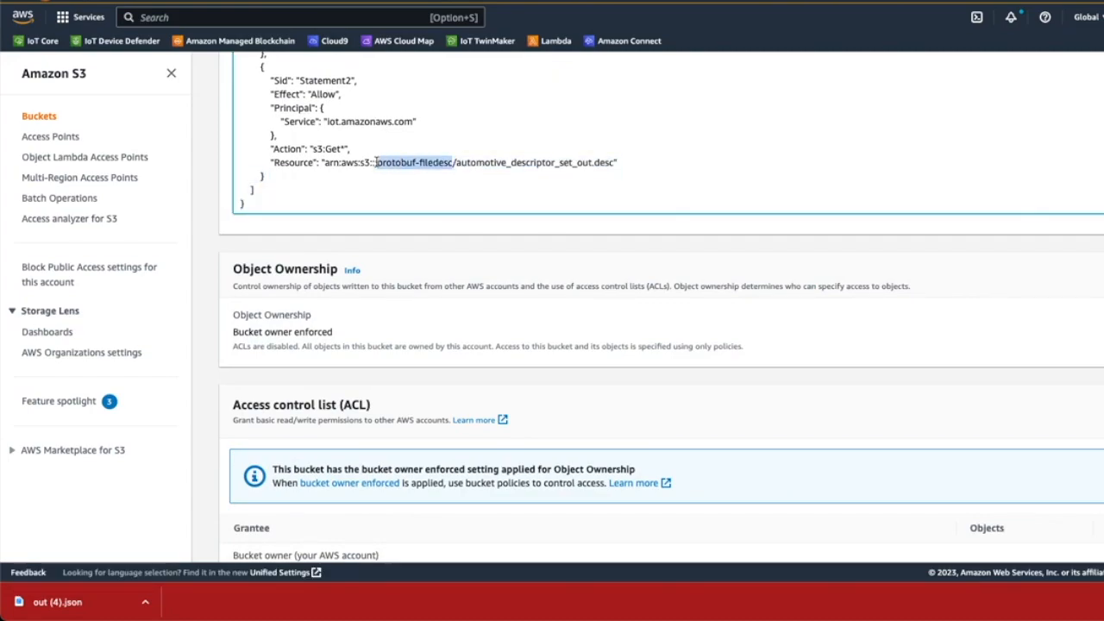
{"action": "left_click", "coordinate": [473, 161]}
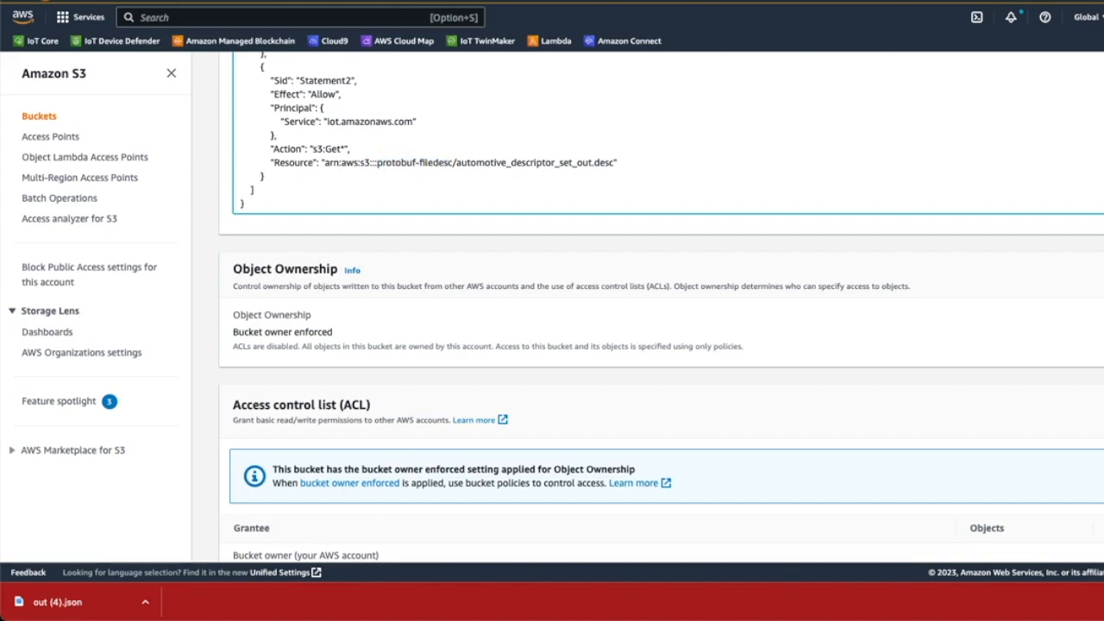
Return to AWS IoT Core and open its message routing section.
{"action": "left_click", "coordinate": [33, 43]}
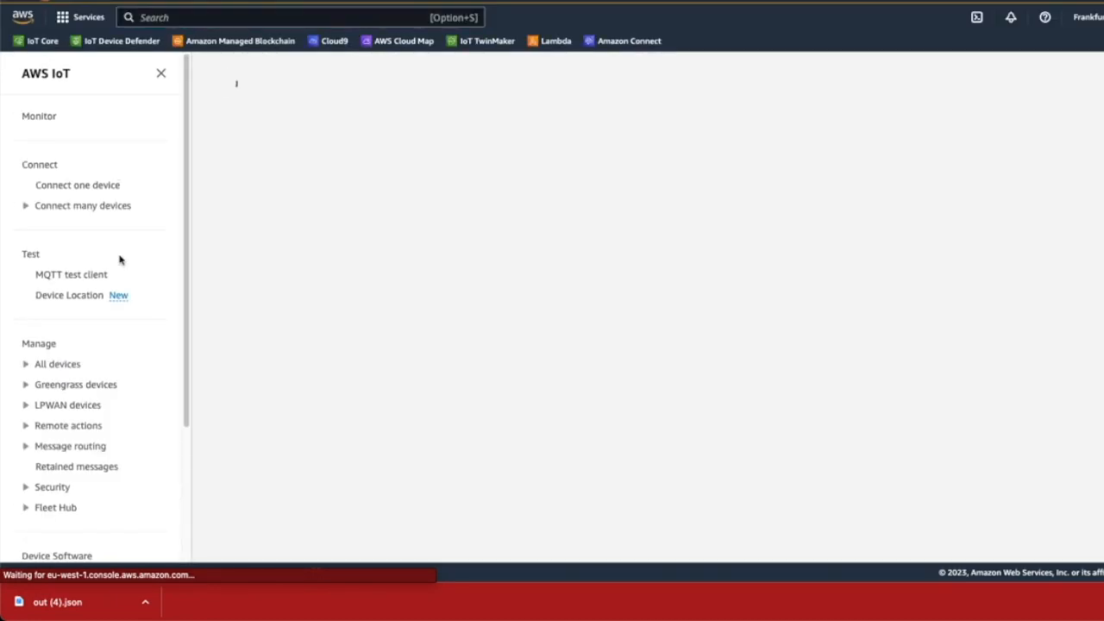
{"action": "scroll", "coordinate": [119, 260], "scroll_direction": "down", "scroll_amount": 3}
{"action": "left_click", "coordinate": [96, 324]}
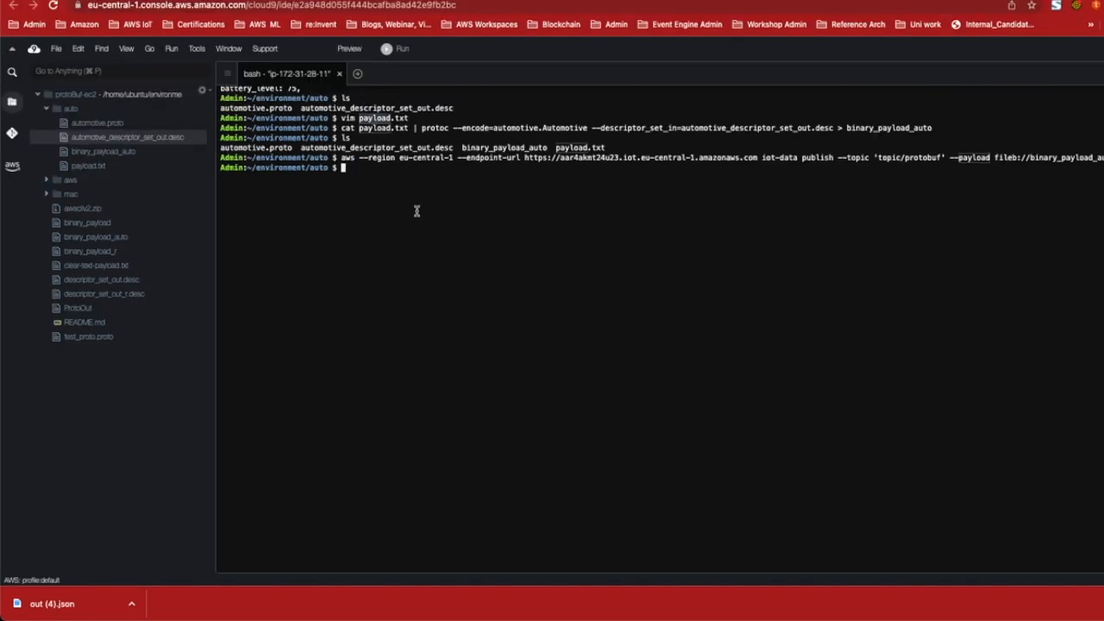
Switch to the Cloud9 terminal and print the contents of payload.txt.
{"action": "type", "text": "cat payload.txt"}
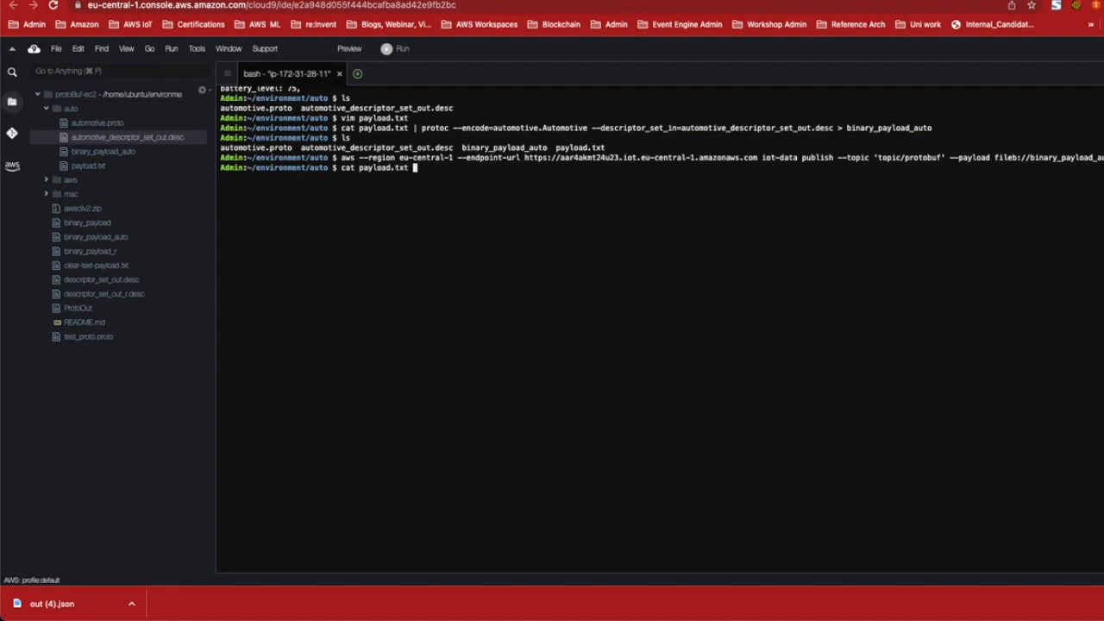
{"action": "key", "text": "Return"}
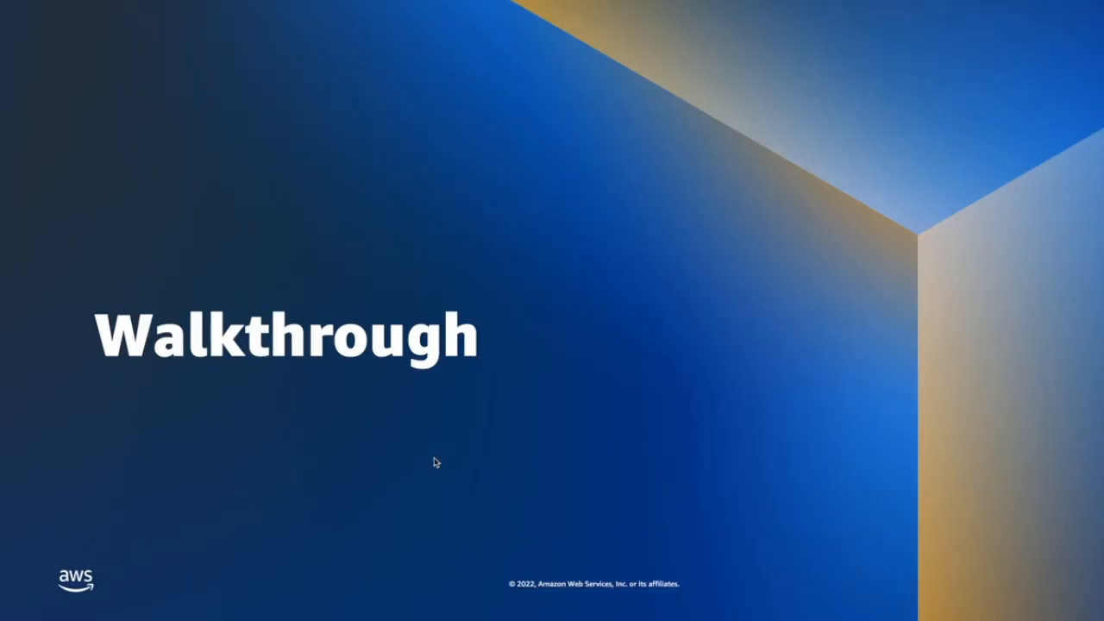
{"action": "key", "text": "Right"}
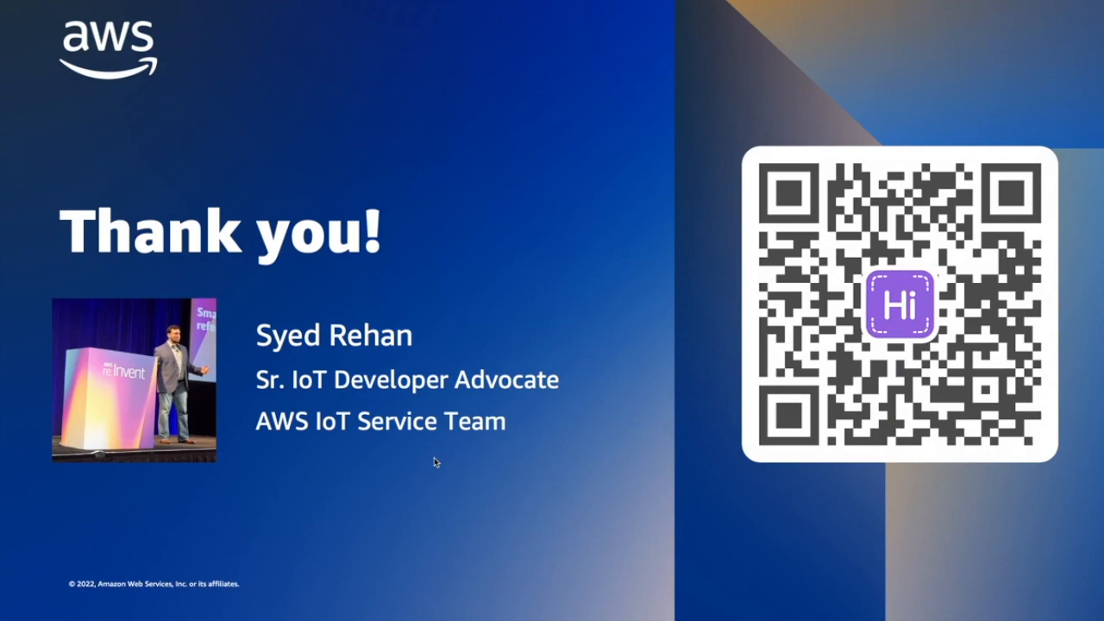